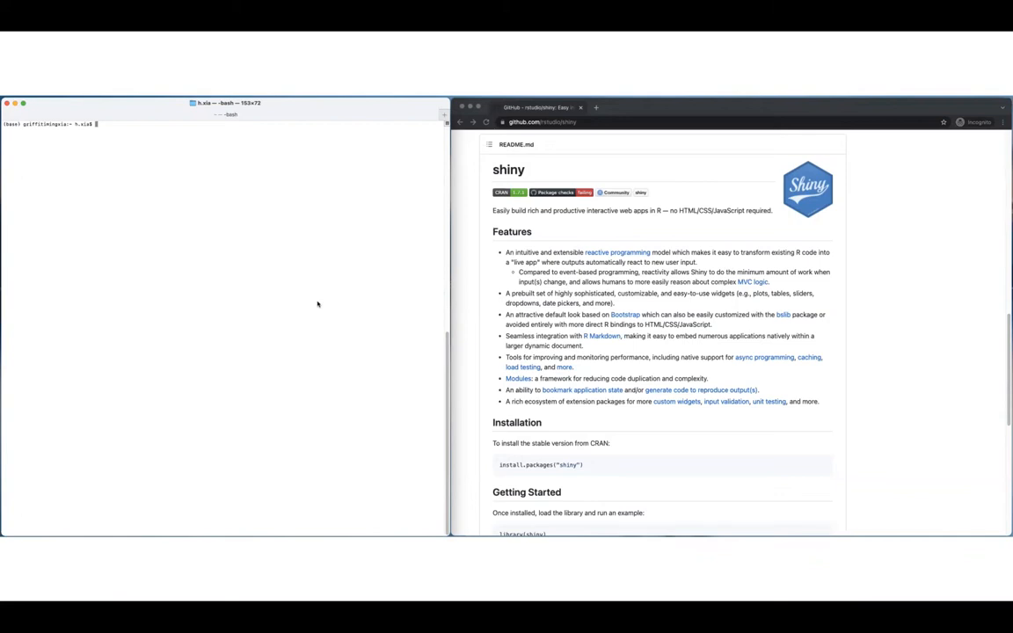
- Launch pVACview from the terminal with pvacview run on the HCC1395 data directory, setting --r_path to /usr/local/bin/R
mouse_move(142, 509)
left_click(23, 520)
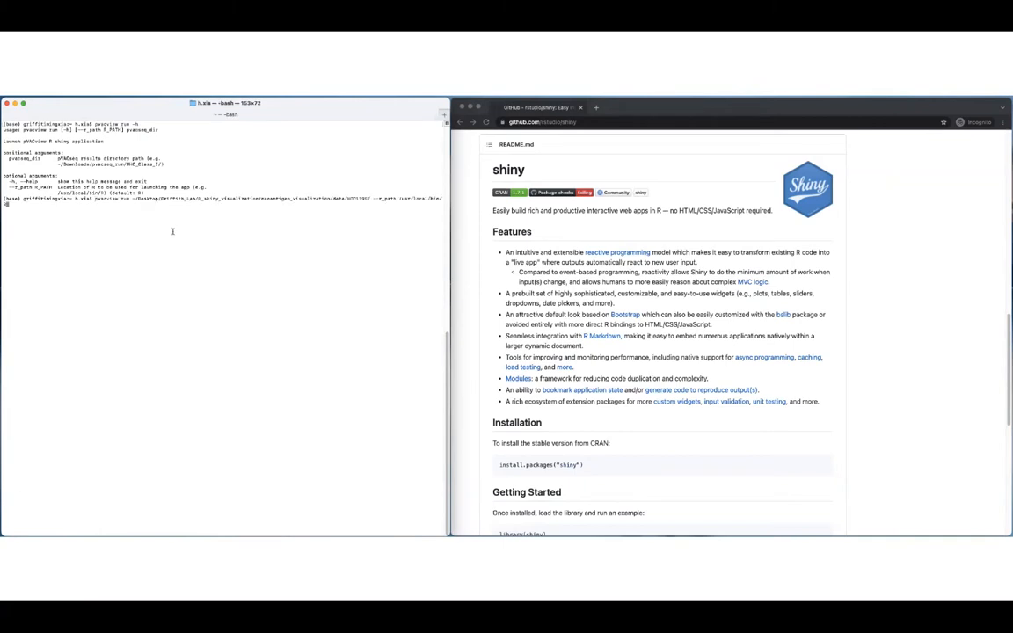
left_click_drag(131, 200, 94, 205)
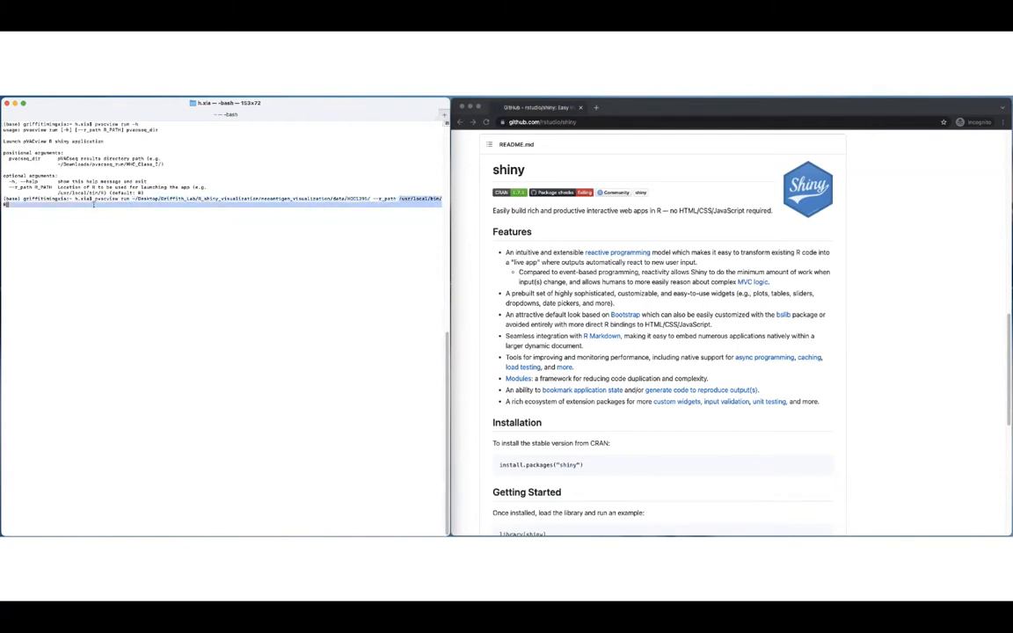
left_click(217, 246)
key("Return")
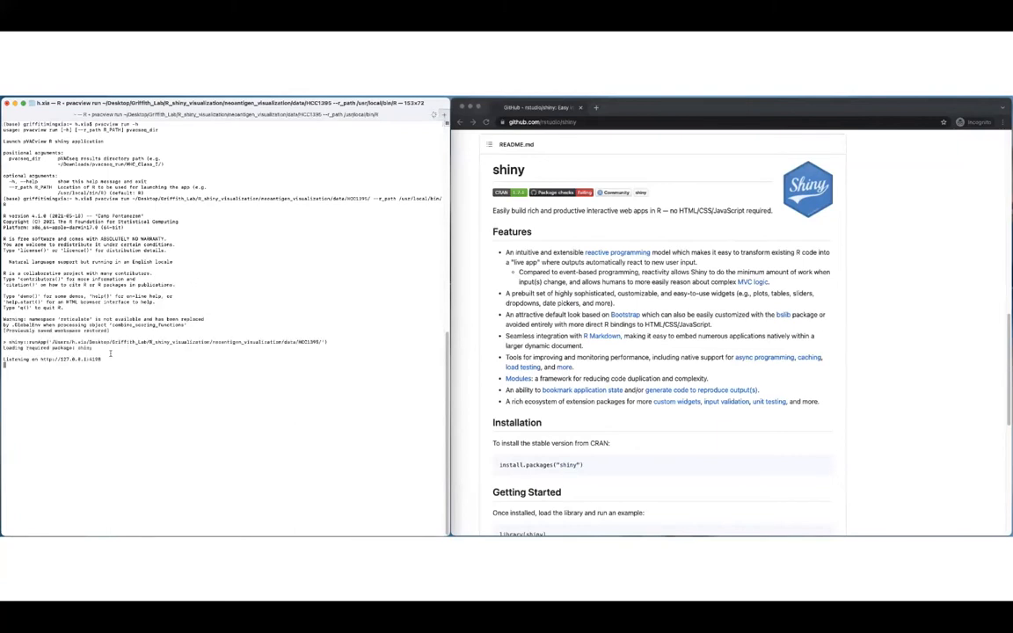
- Widen the browser window and open the local pVACview app at 127.0.0.1:4198
left_click_drag(103, 360, 40, 361)
left_click(471, 350)
left_click_drag(451, 533, 35, 533)
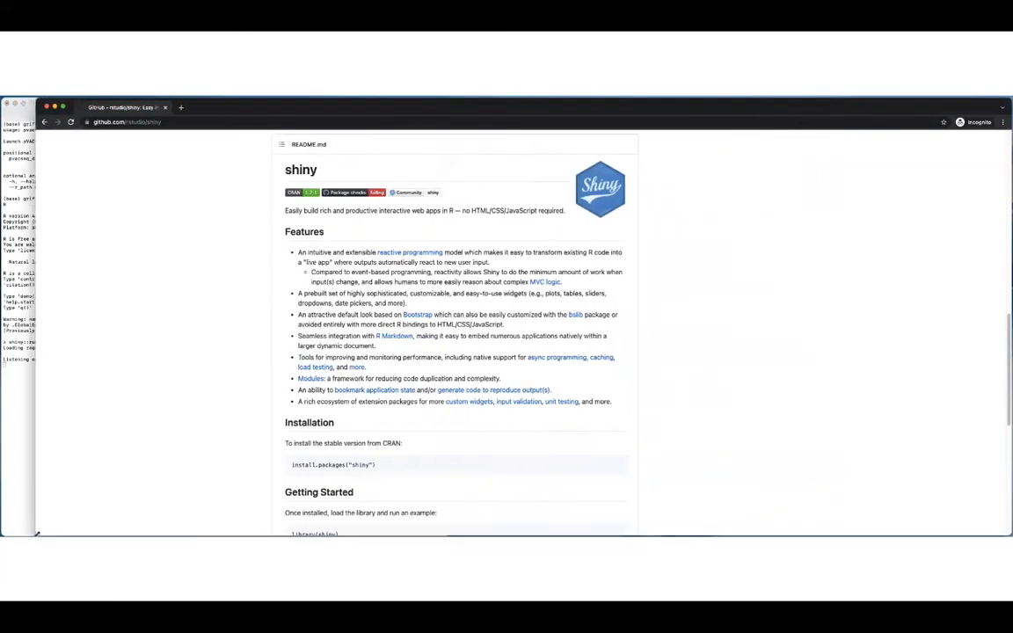
left_click(182, 122)
type("127.0.0.1:4156")
key("Return")
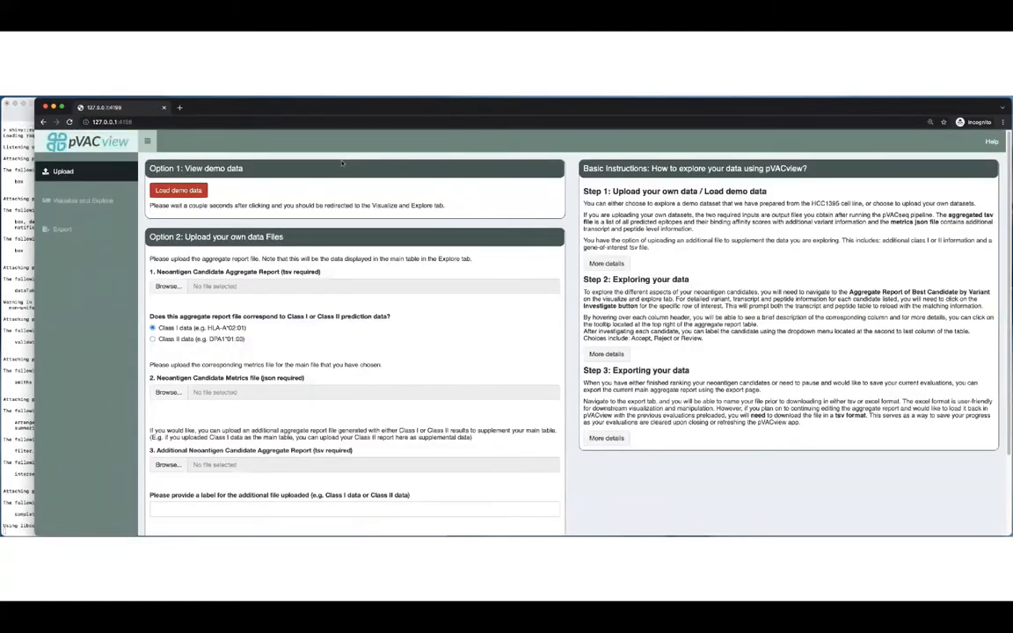
scroll(422, 301, "down", 3)
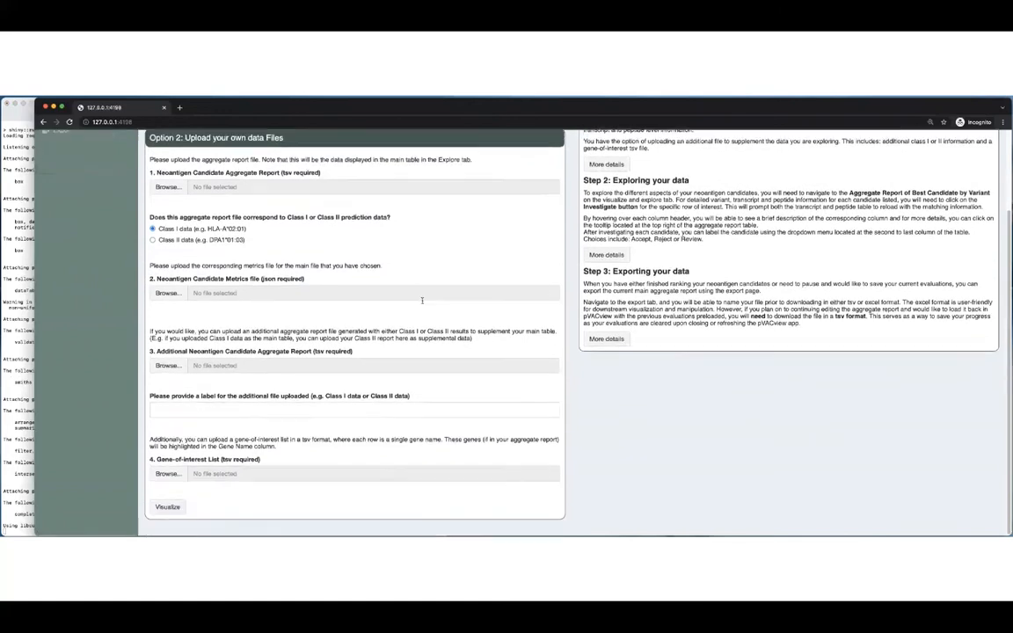
scroll(422, 301, "up", 3)
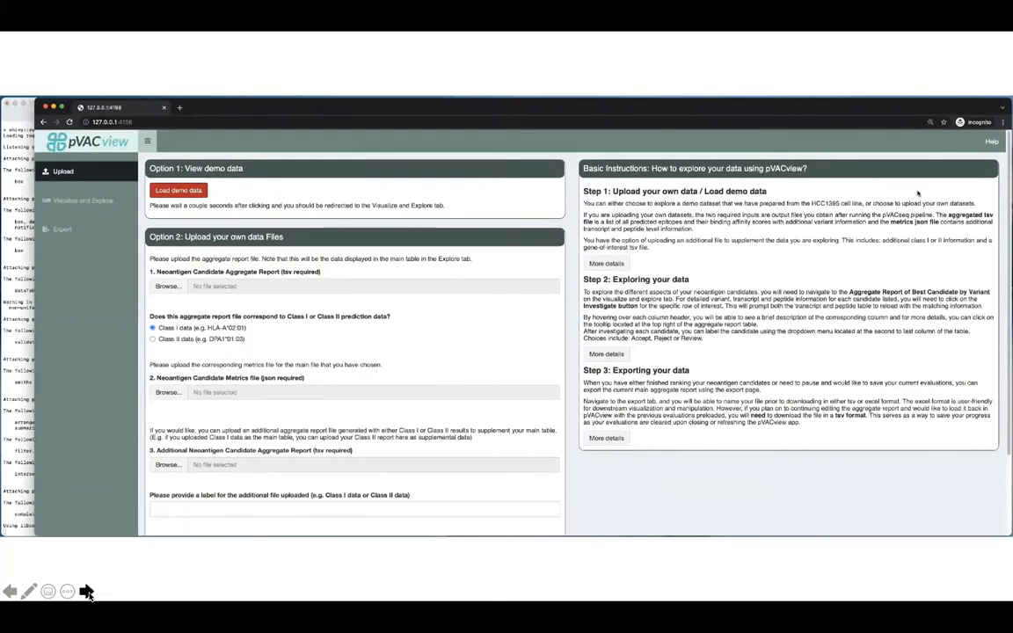
- Advance to the slide with the RStudio launch demonstration and play its embedded video, pausing between passages
left_click(87, 592)
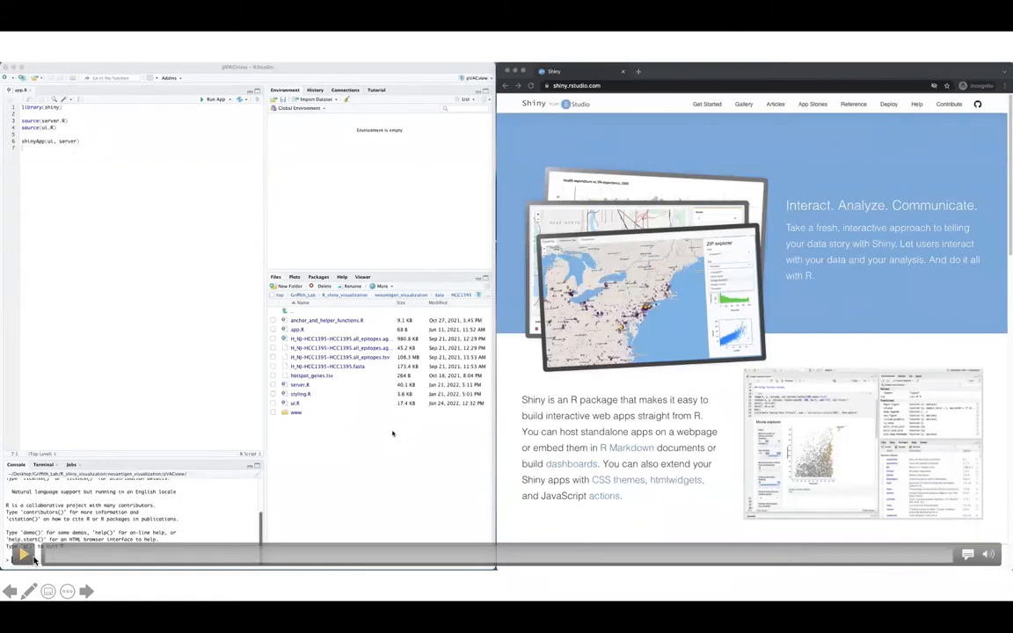
left_click(24, 559)
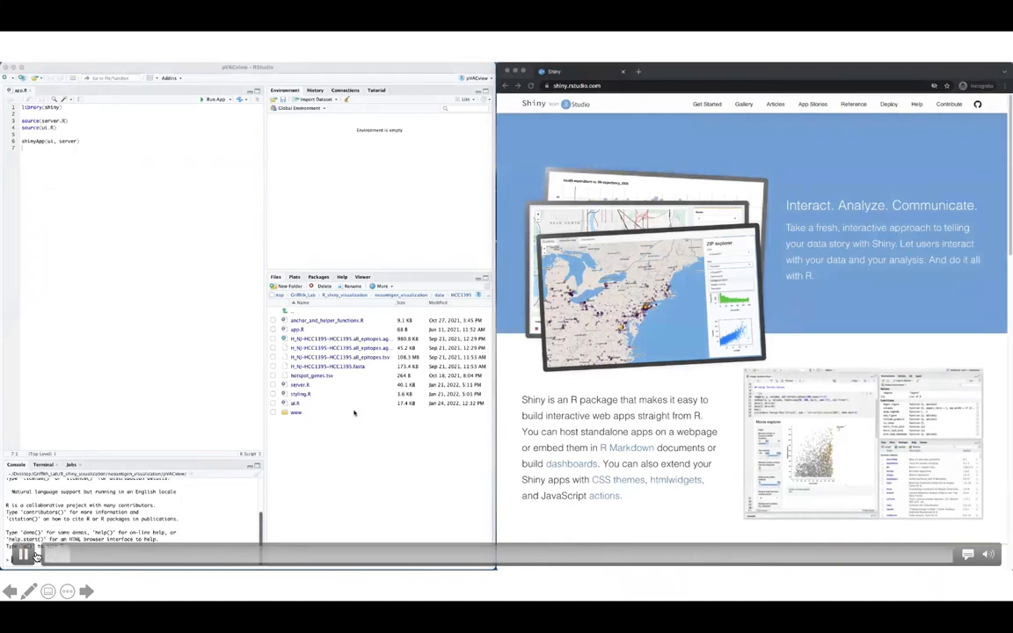
left_click(25, 554)
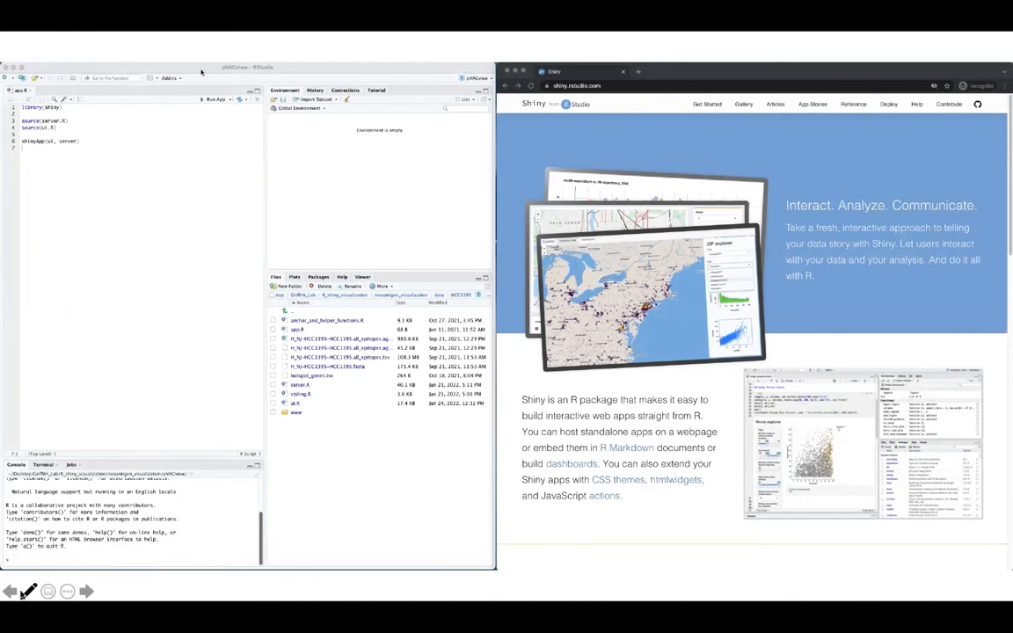
mouse_move(21, 553)
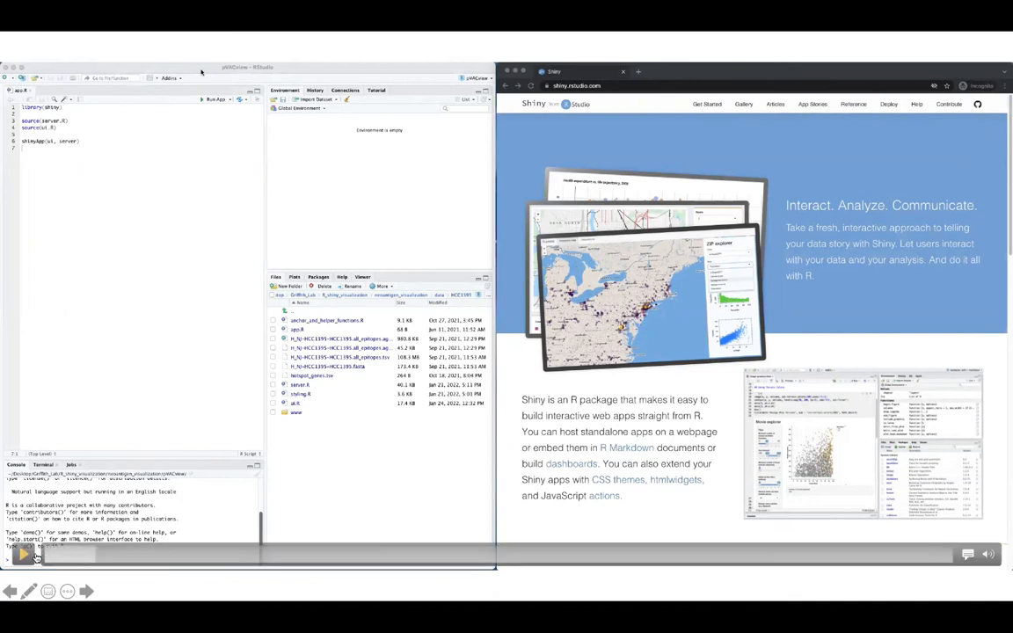
left_click(22, 554)
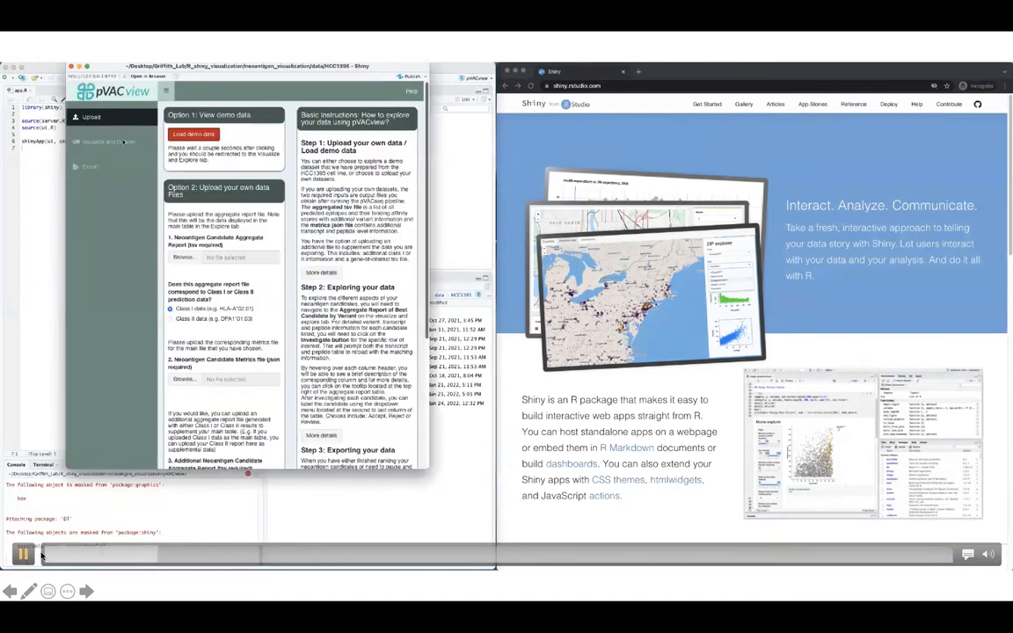
left_click(24, 555)
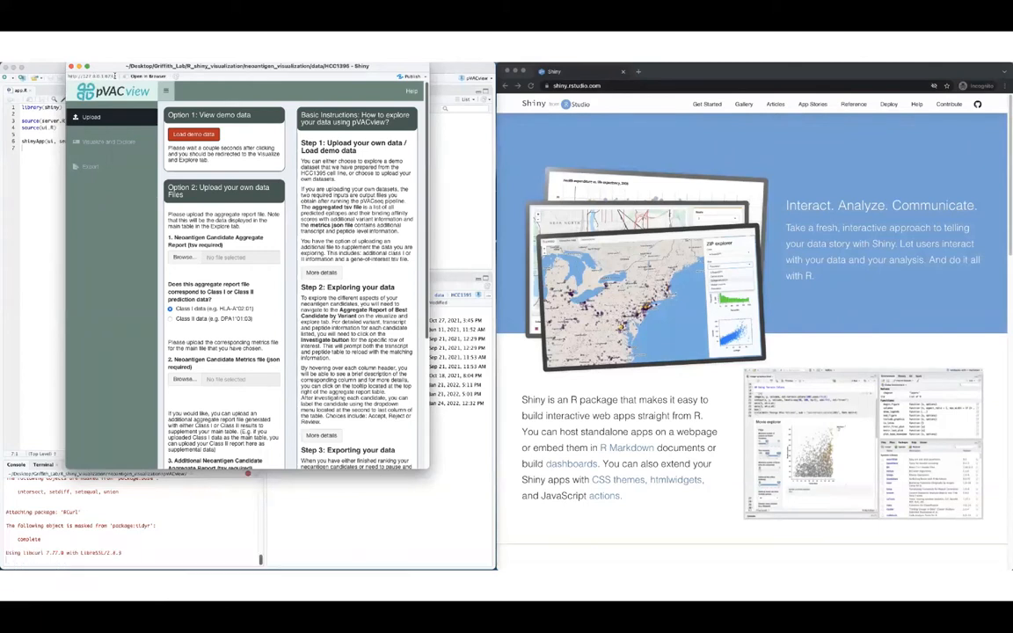
left_click(29, 559)
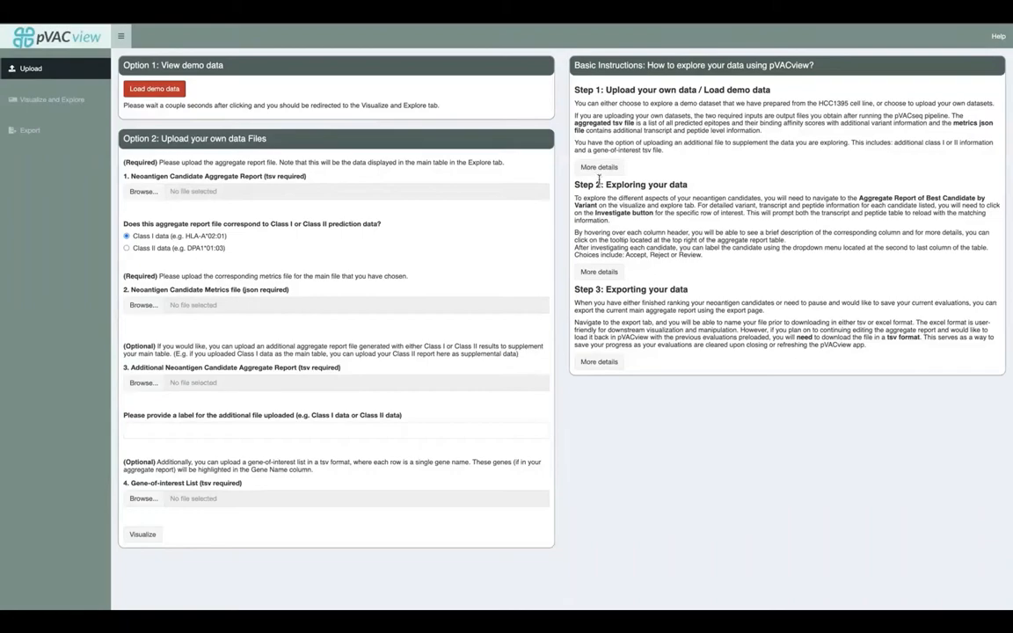
- Open the detailed documentation for Step 1 and examine the Getting Started page's upload, exploration and tiering parameter sections
left_click(599, 172)
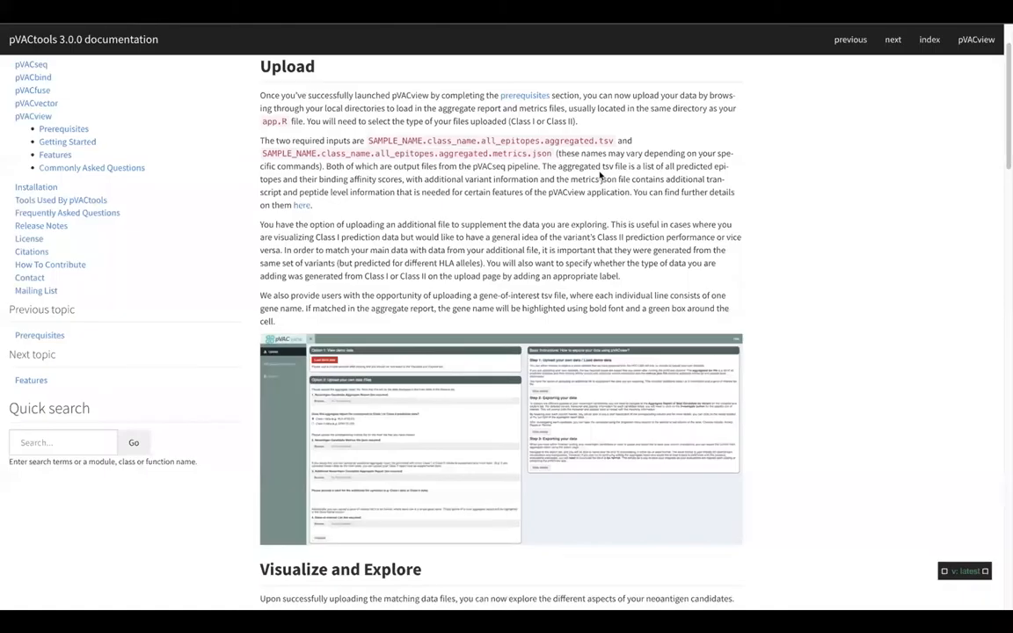
scroll(600, 175, "up", 1)
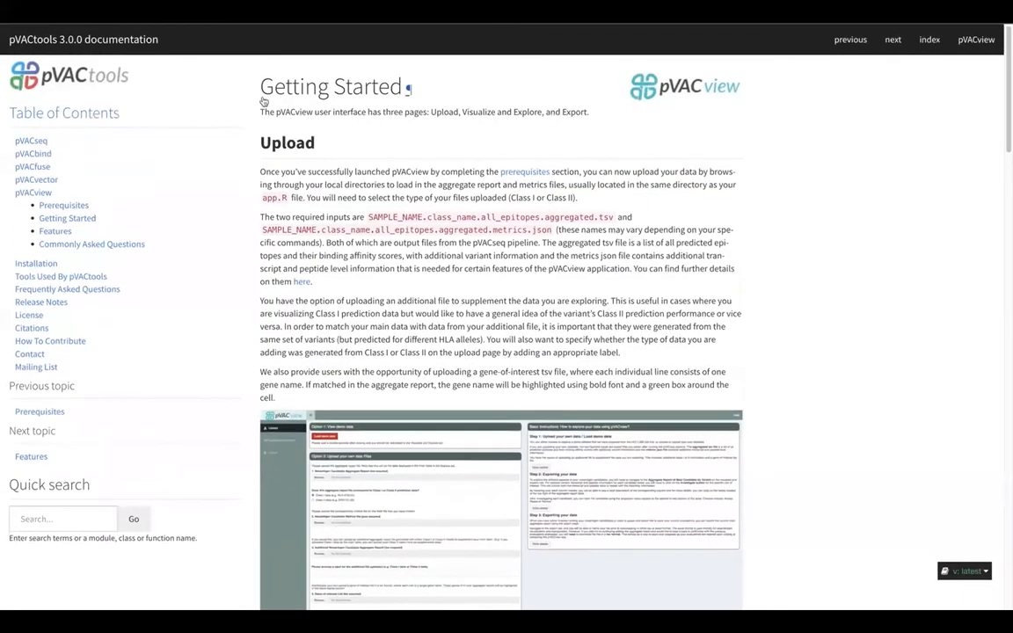
scroll(579, 228, "down", 7)
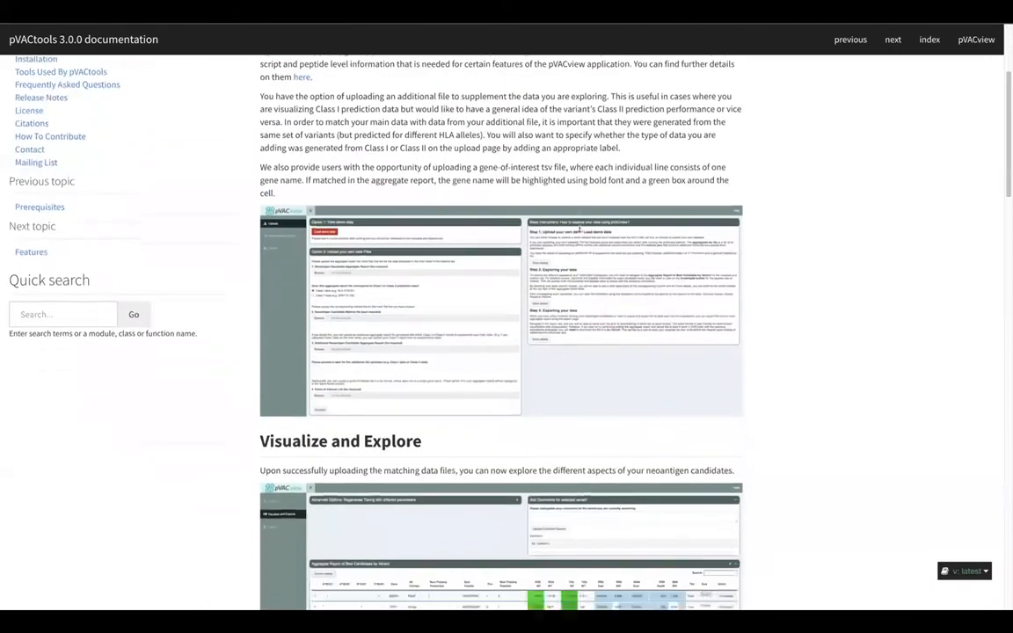
scroll(580, 231, "down", 10)
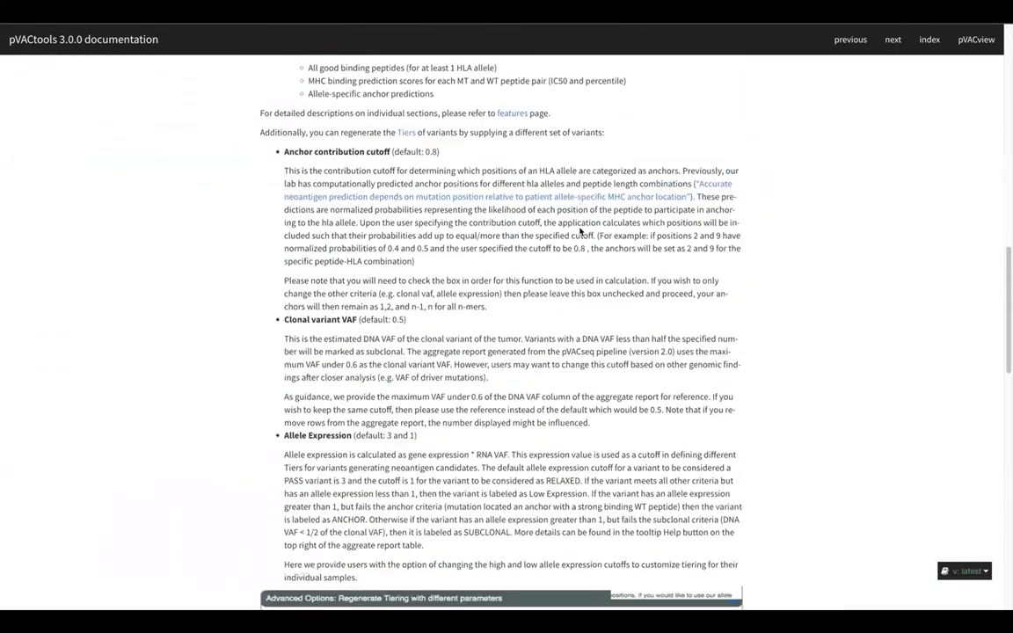
scroll(580, 231, "down", 4)
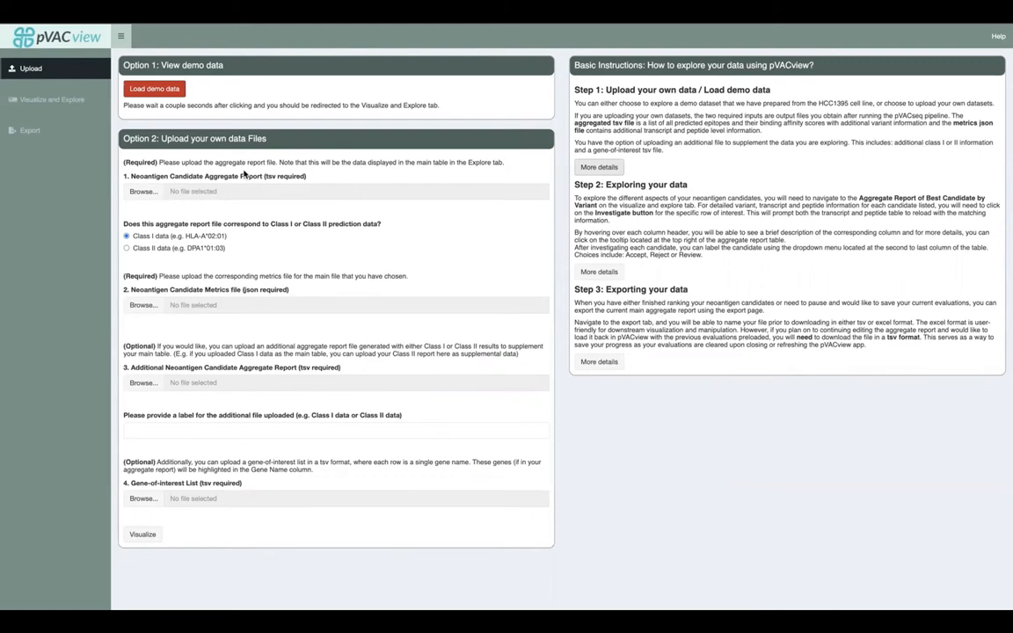
- Upload H_NJ-HCC1395-HCC1395.Class_I.all_epitopes.aggregated.tsv as the neoantigen candidate aggregate report
left_click(144, 191)
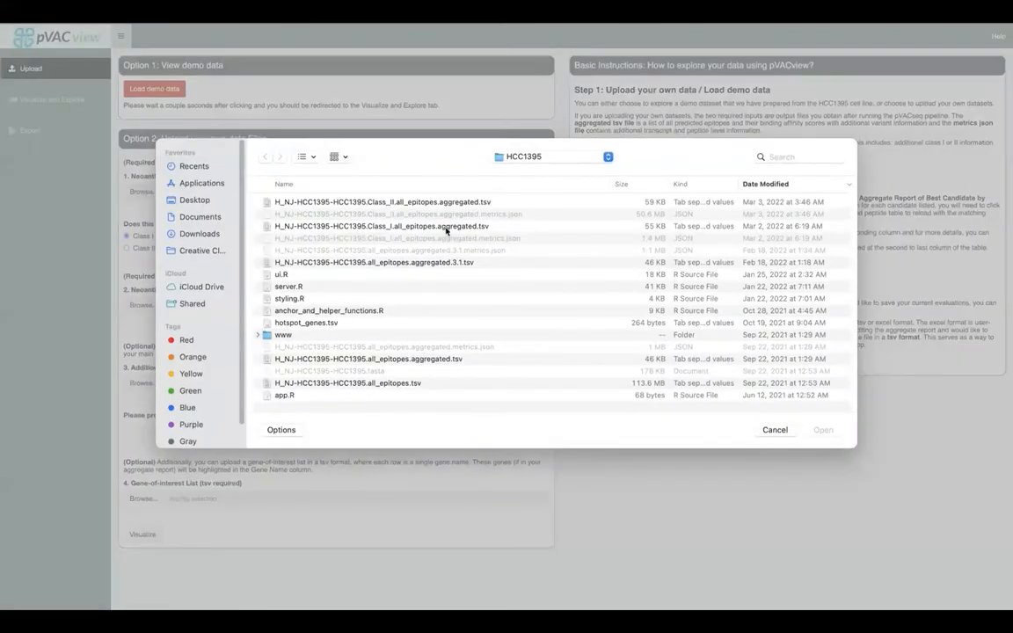
left_click(405, 225)
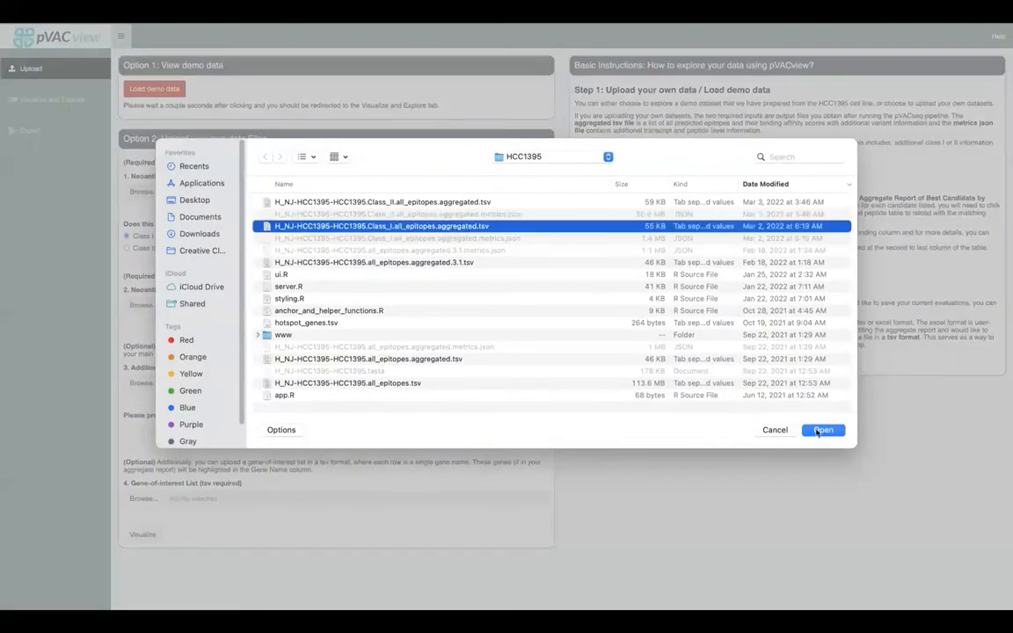
key("Return")
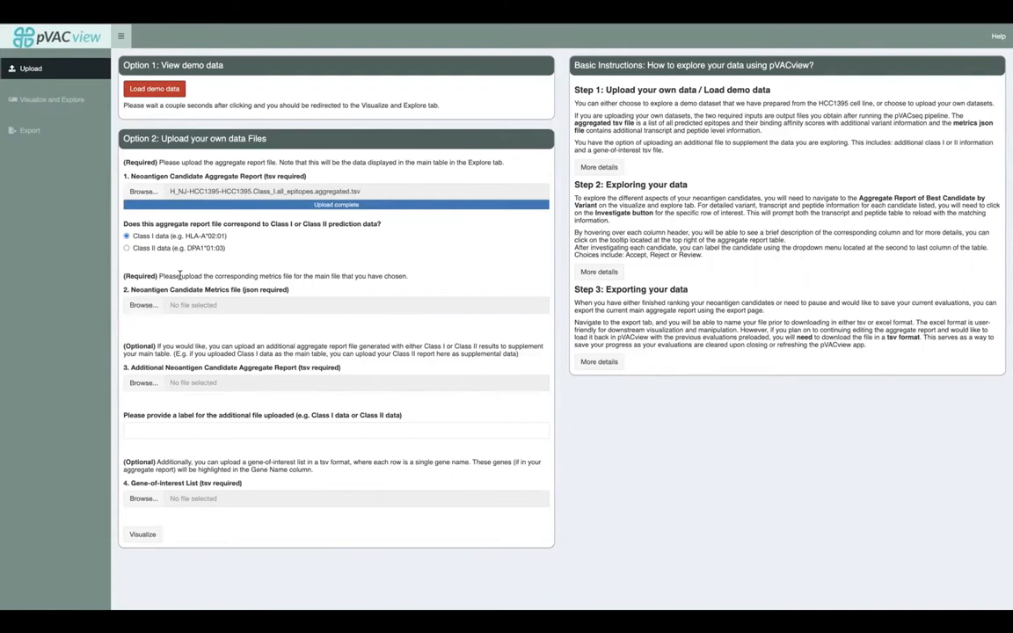
- Upload H_NJ-HCC1395-HCC1395.Class_I.all_epitopes.aggregated.metrics.json as the neoantigen candidate metrics file
left_click(141, 305)
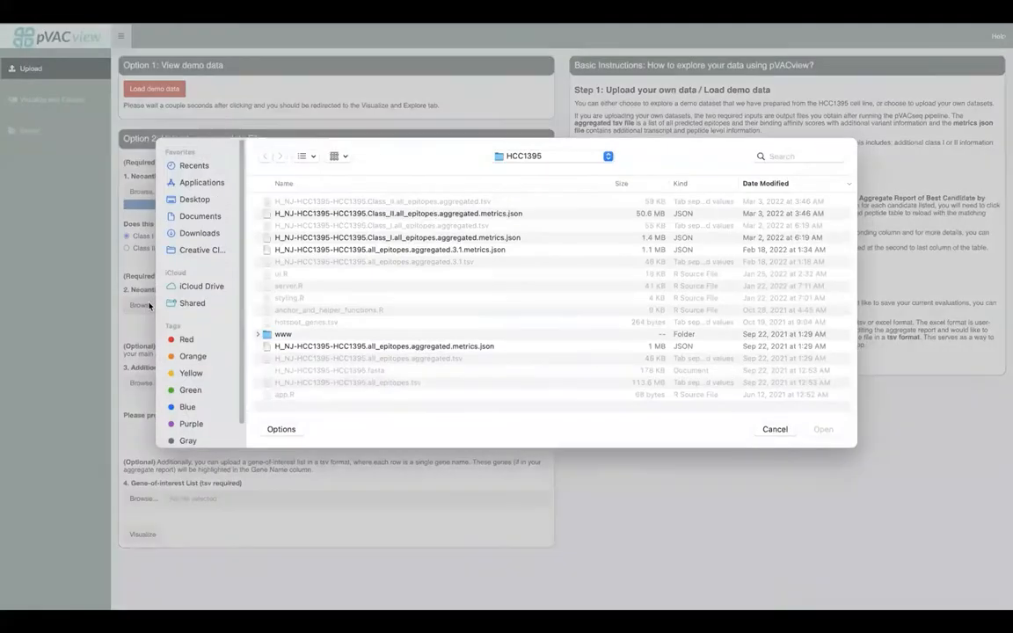
left_click(416, 215)
left_click(414, 238)
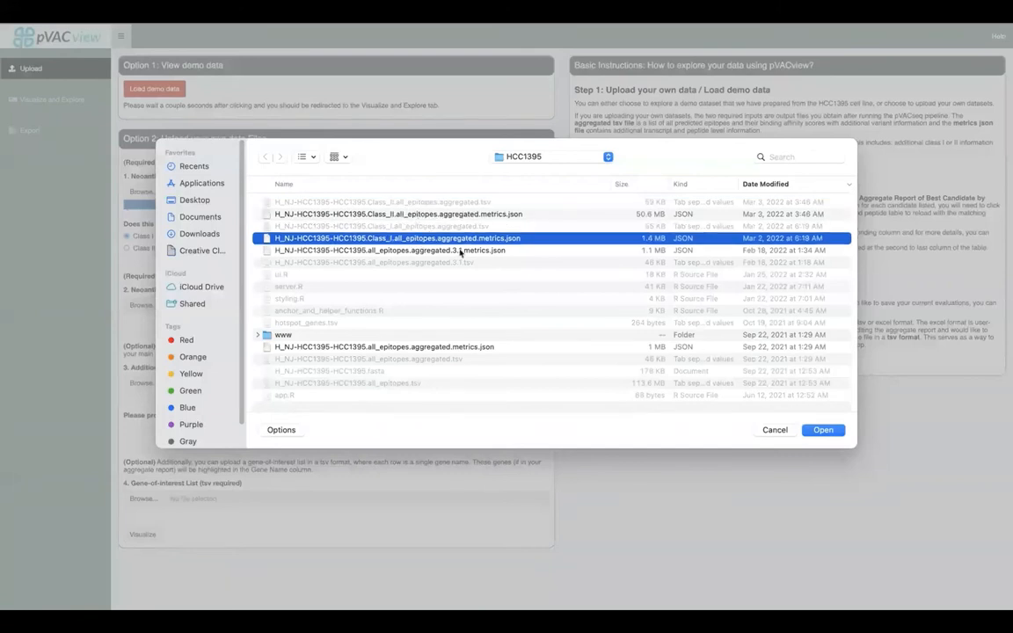
left_click(824, 430)
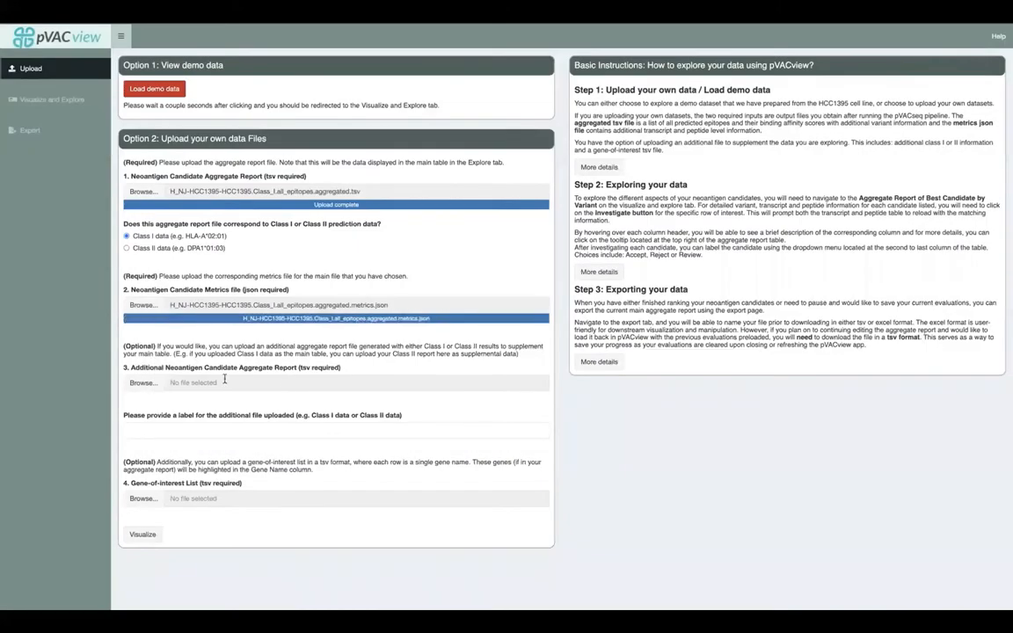
- Upload H_NJ-HCC1395-HCC1395.Class_II.all_epitopes.aggregated.tsv as the additional aggregate report and label it Class II
left_click(139, 384)
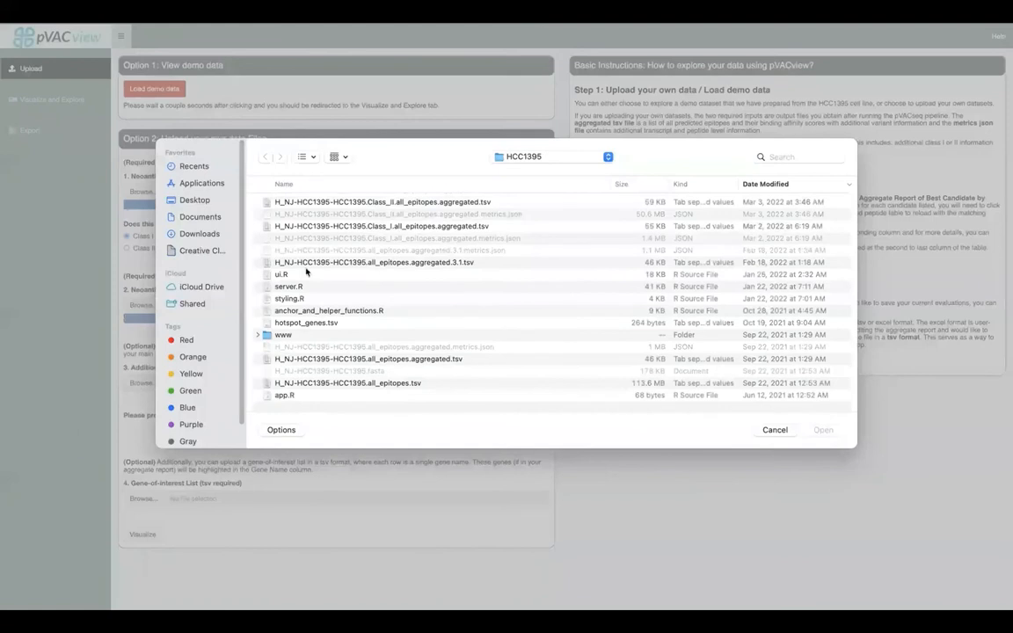
left_click(435, 204)
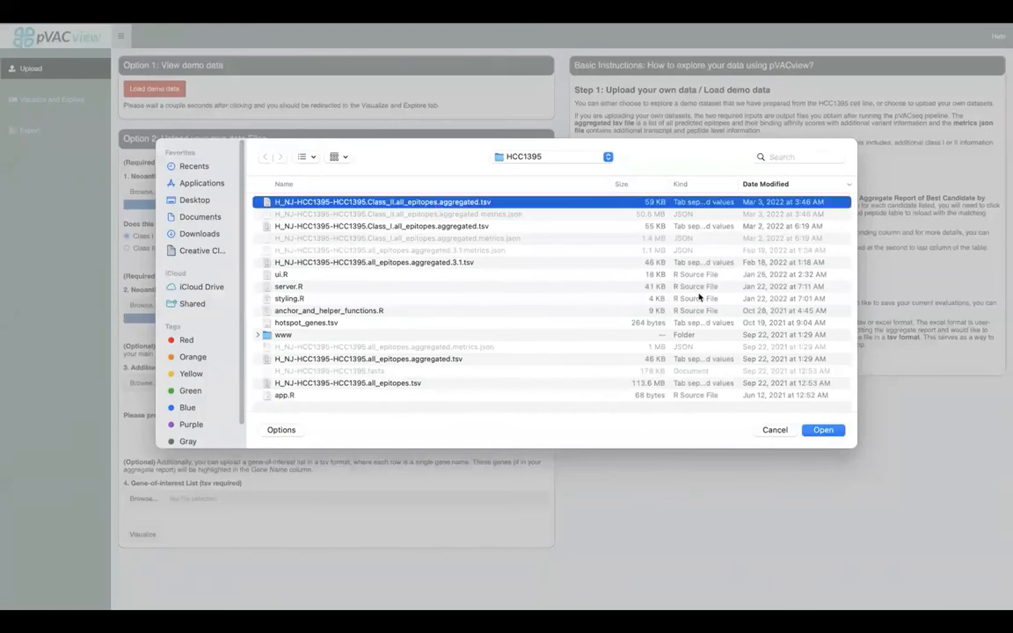
left_click(823, 429)
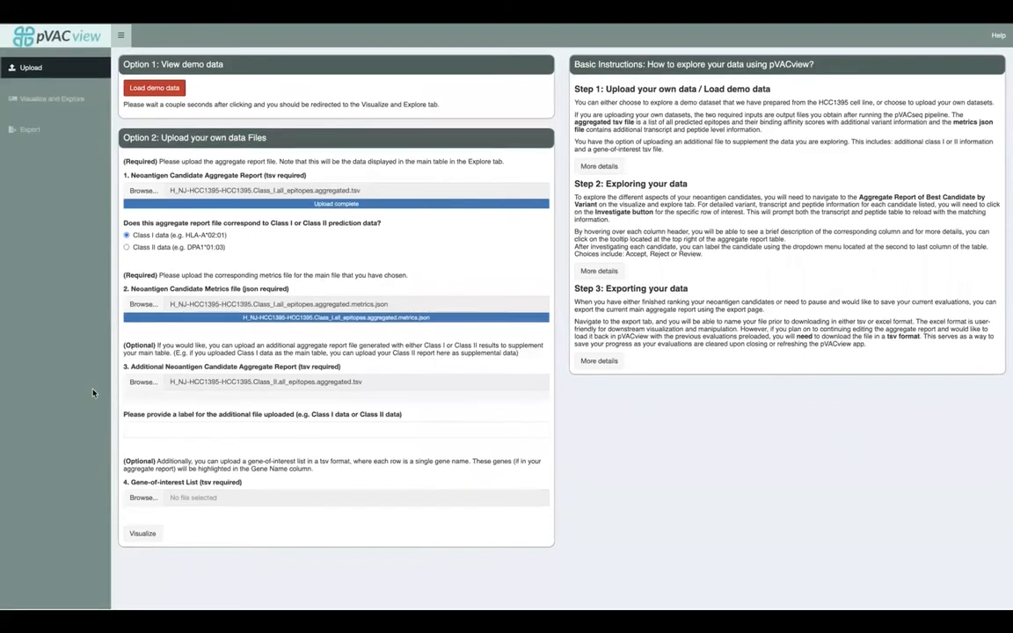
left_click(196, 428)
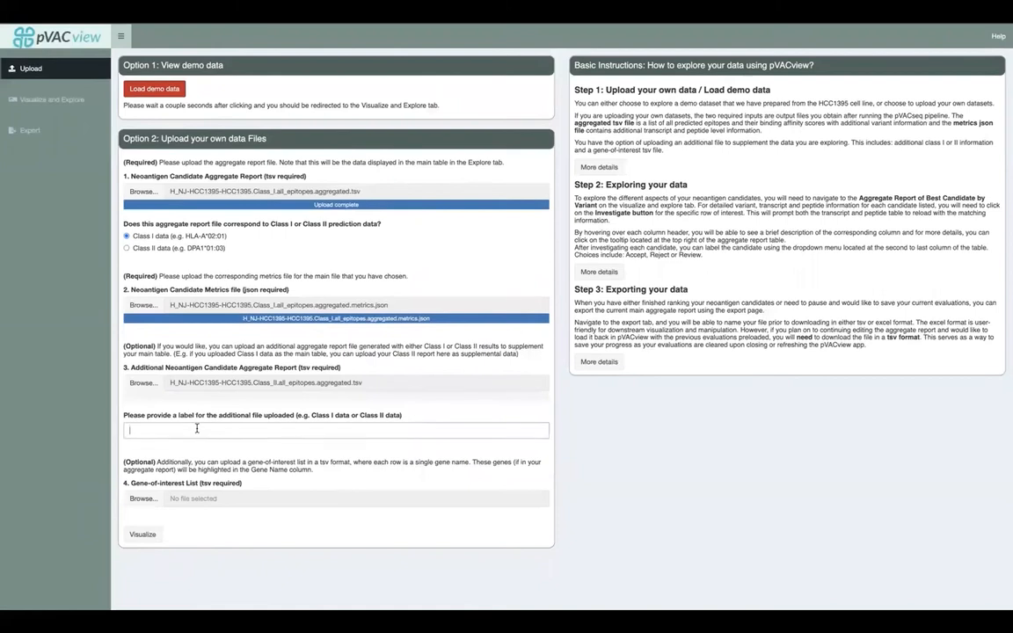
type("Cla")
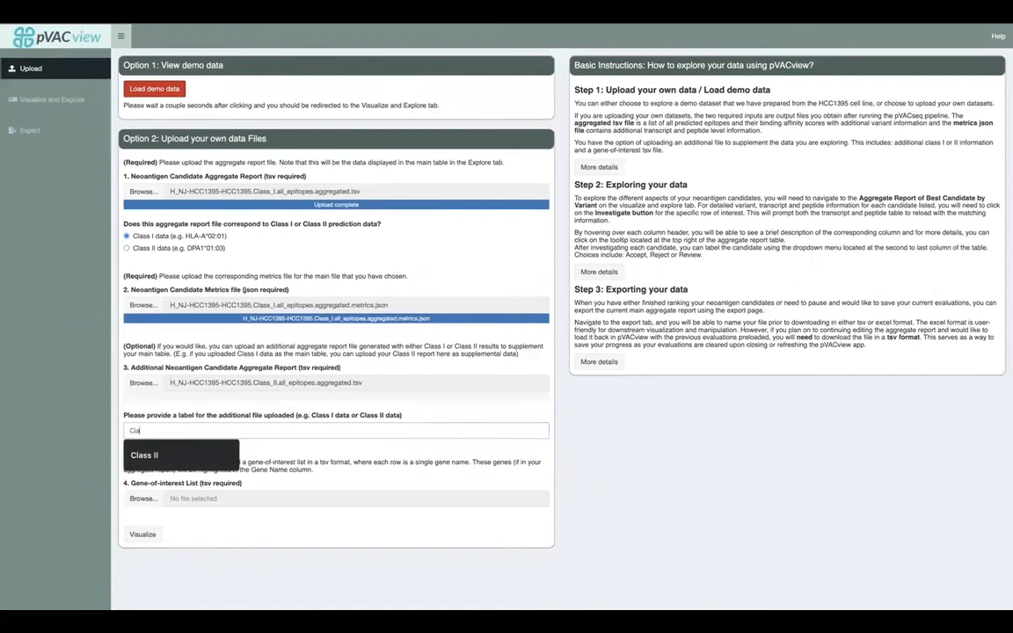
type("ss II")
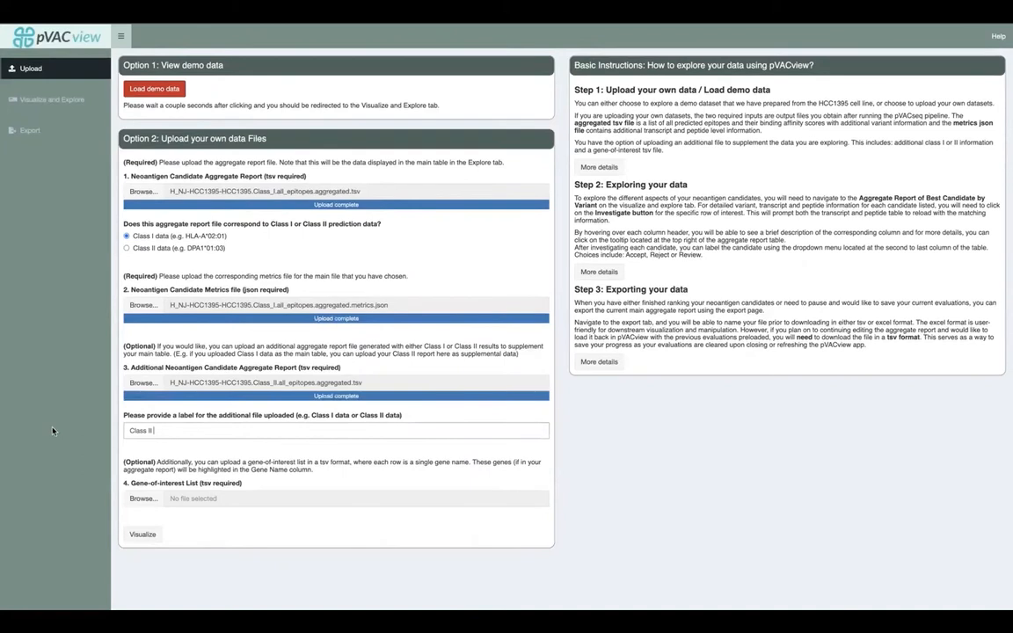
- Upload hotspot_genes.tsv as the gene-of-interest list and visualize the uploaded data
left_click(144, 498)
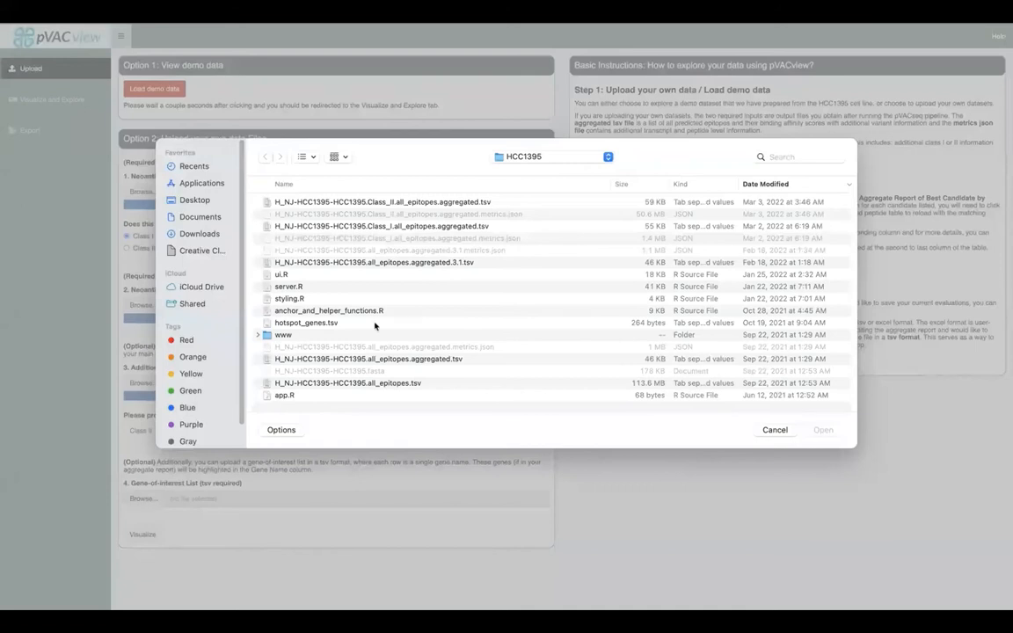
left_click(375, 323)
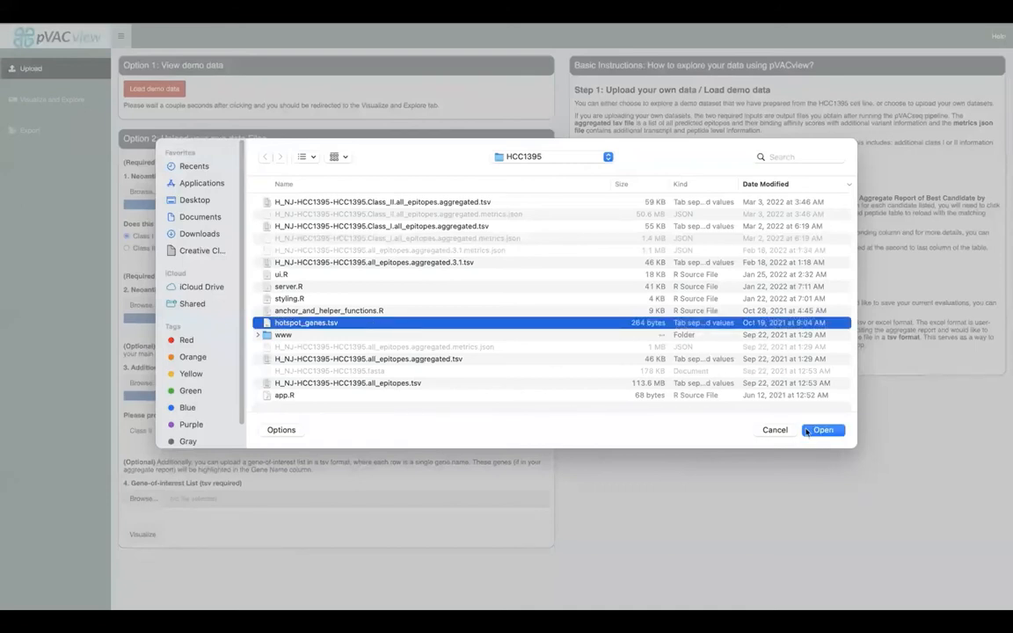
left_click(810, 431)
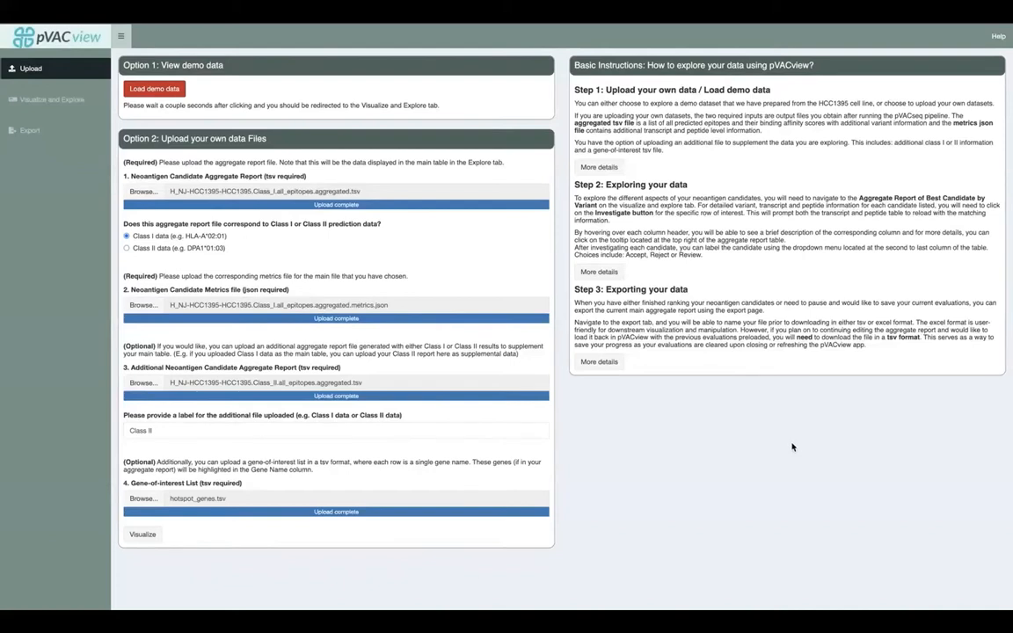
left_click(139, 537)
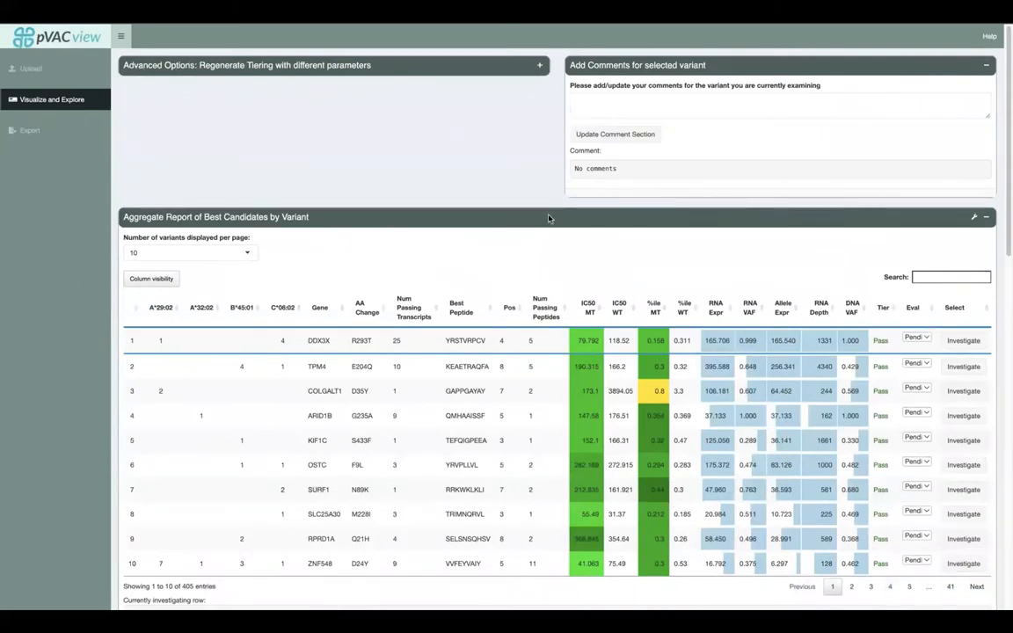
- Page through the aggregate report of best candidates up to the last page, 41, to compare variant tiers, and return to page 1
scroll(419, 249, "down", 2)
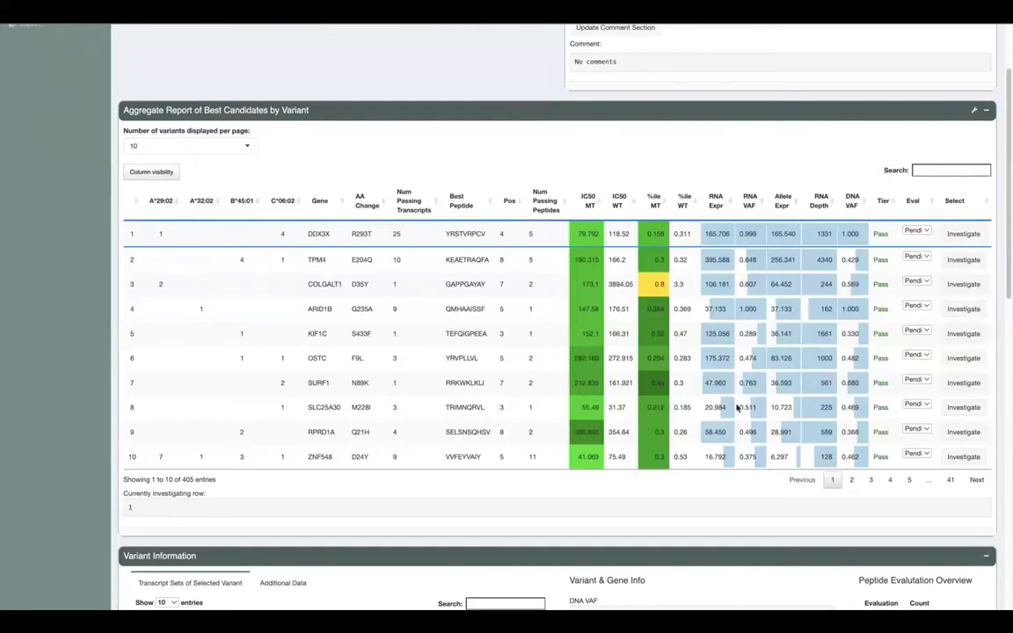
left_click(851, 479)
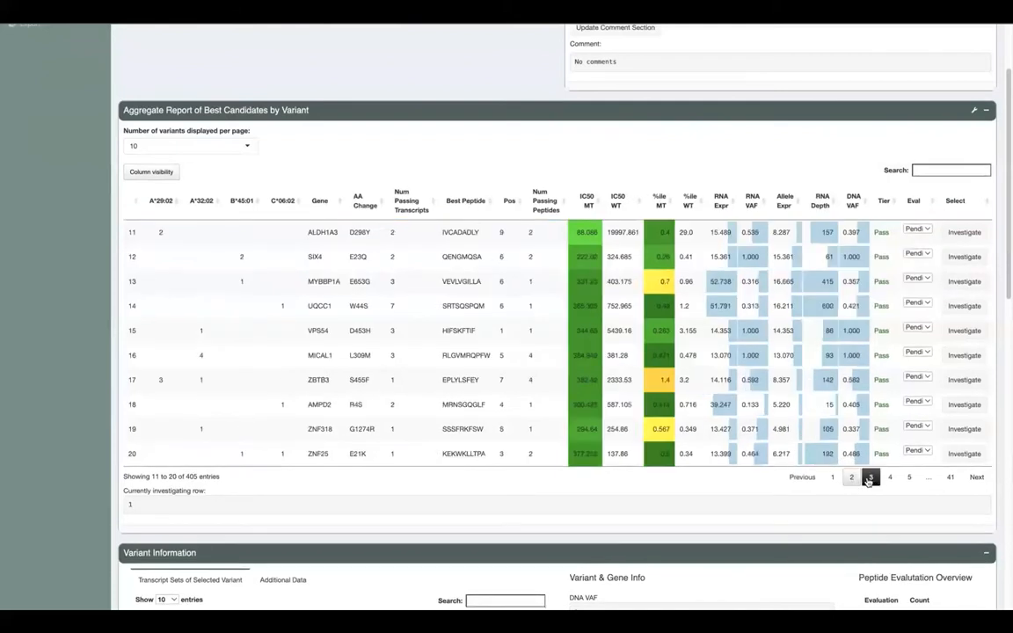
left_click(870, 480)
left_click(891, 480)
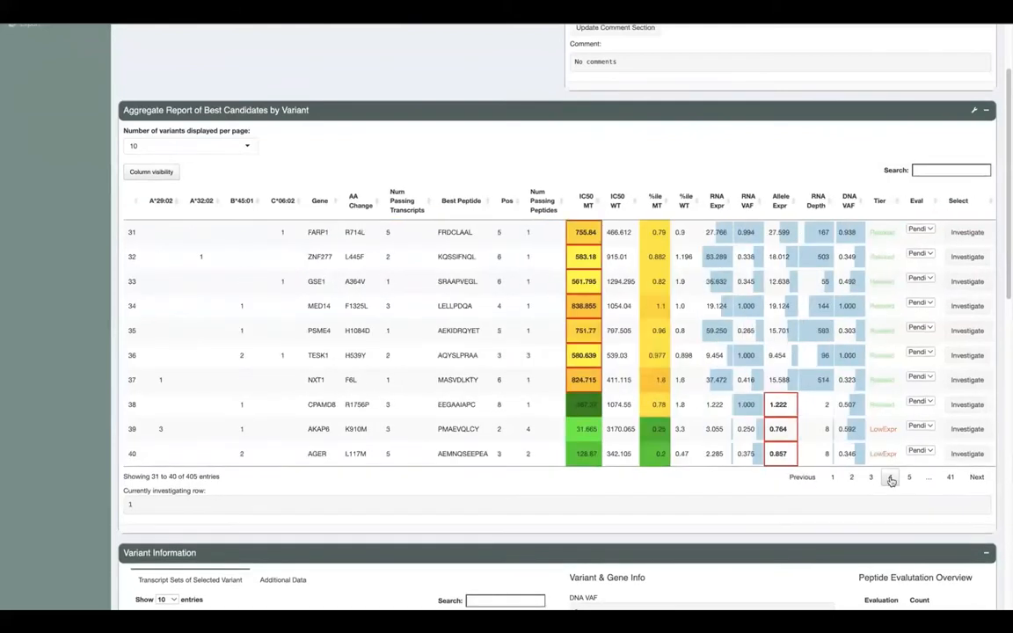
left_click(911, 479)
left_click(912, 479)
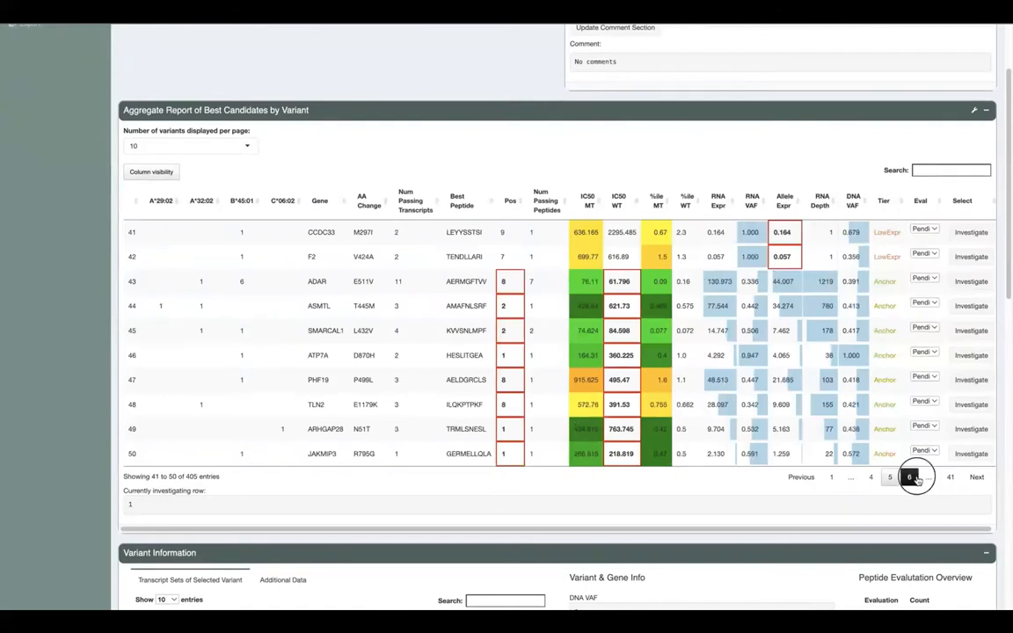
left_click(911, 477)
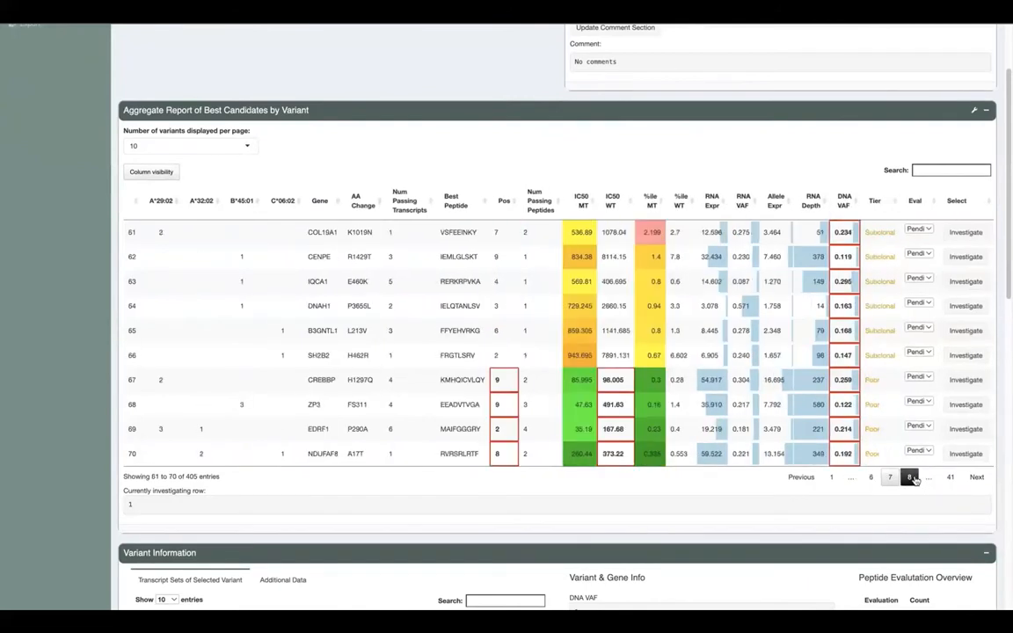
left_click(911, 477)
left_click(911, 477)
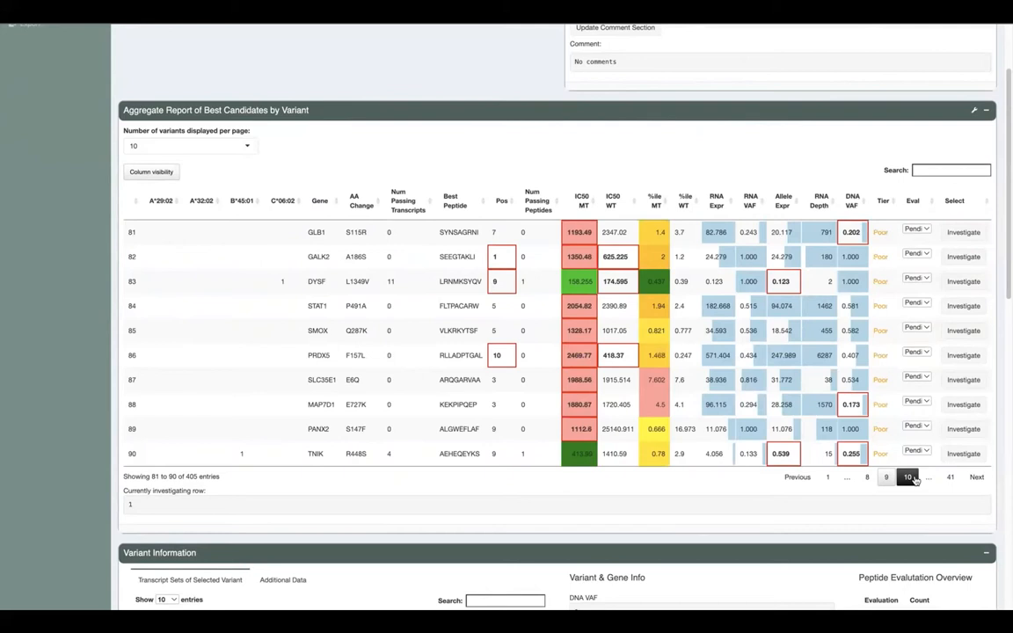
left_click(911, 478)
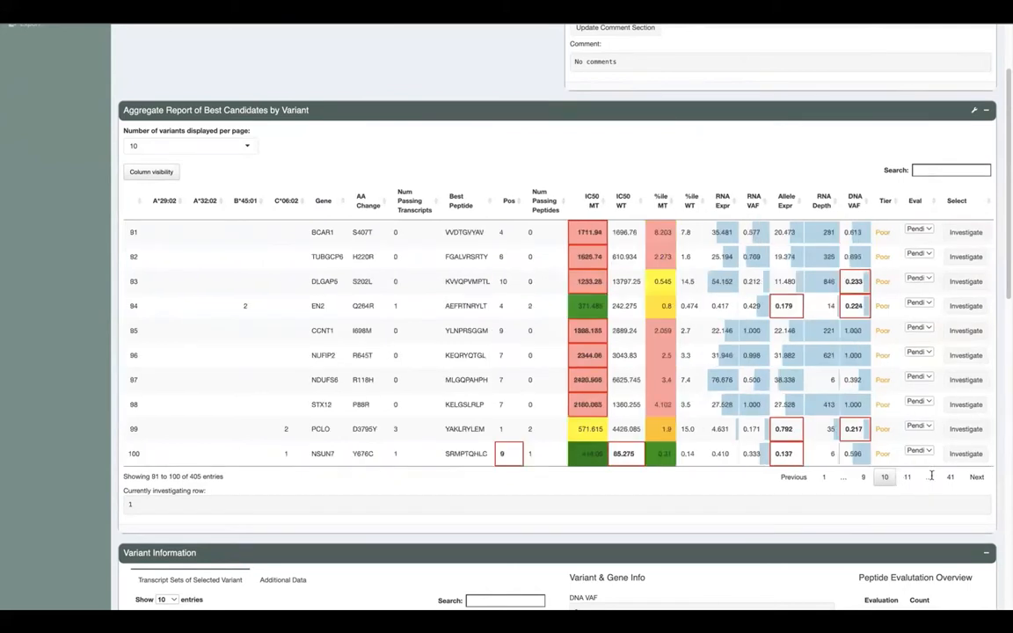
left_click(950, 476)
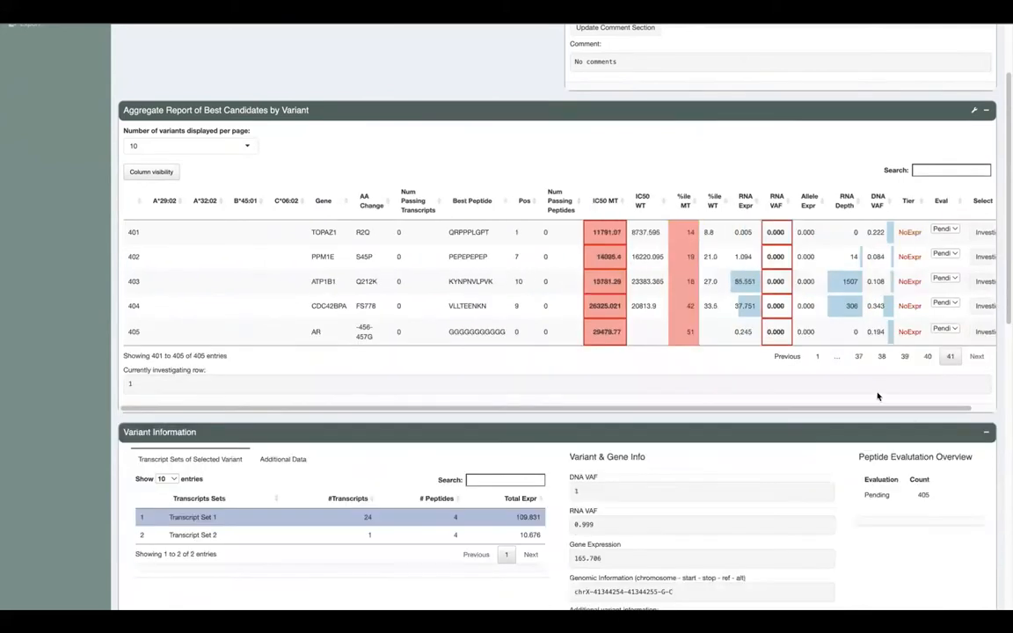
left_click(817, 356)
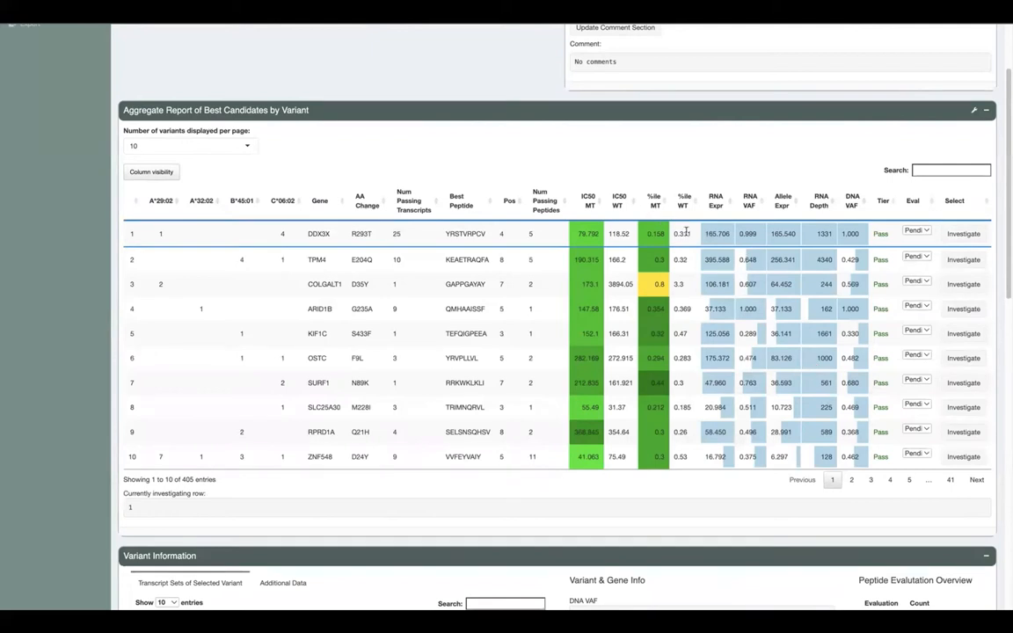
- Investigate the ZNF548 D24Y variant from the aggregate report and examine its transcript sets
scroll(685, 231, "down", 1)
left_click(962, 401)
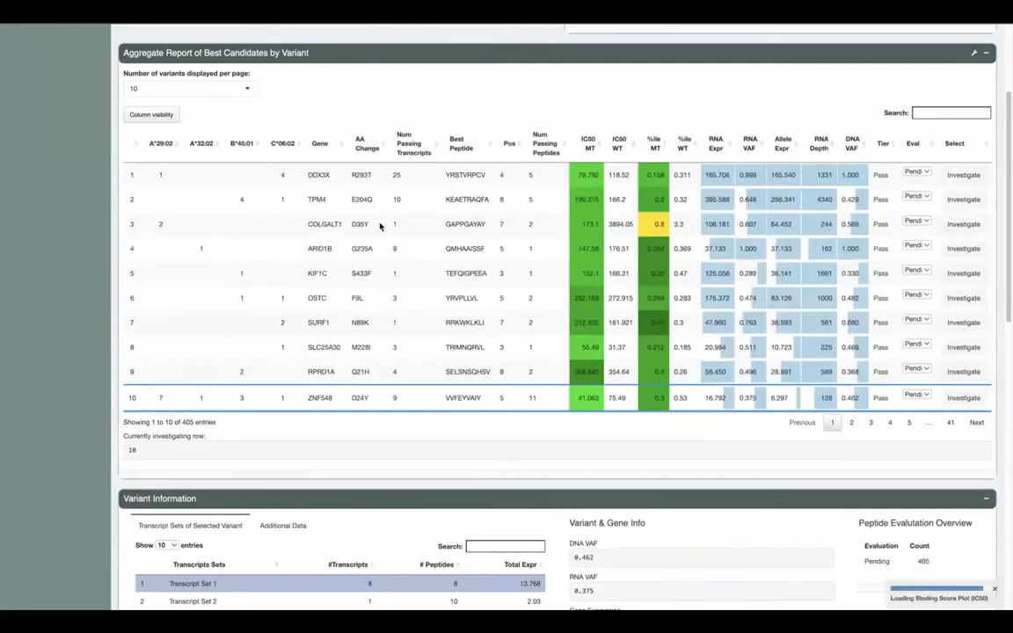
scroll(379, 227, "down", 3)
scroll(380, 227, "down", 4)
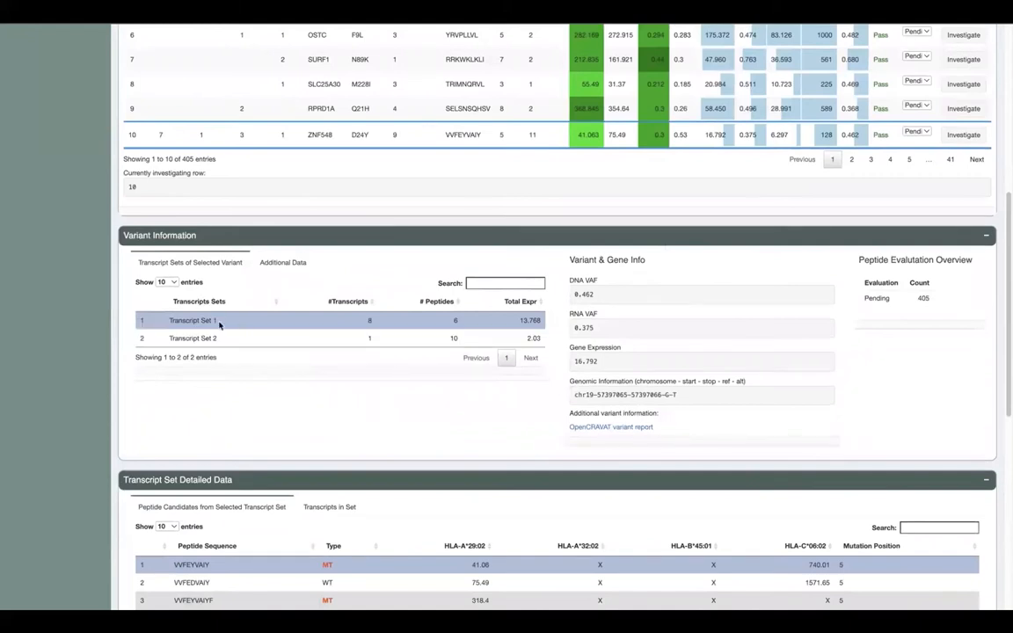
left_click(399, 339)
left_click(389, 340)
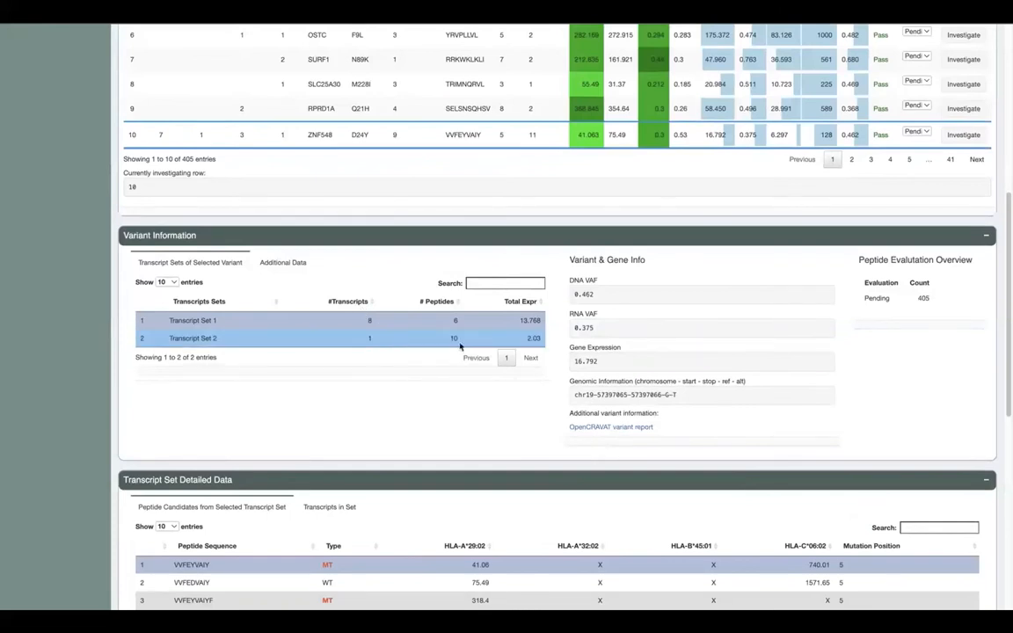
- Check the Class II additional data for the ZNF548 variant and return to its list of transcript sets
scroll(400, 368, "down", 2)
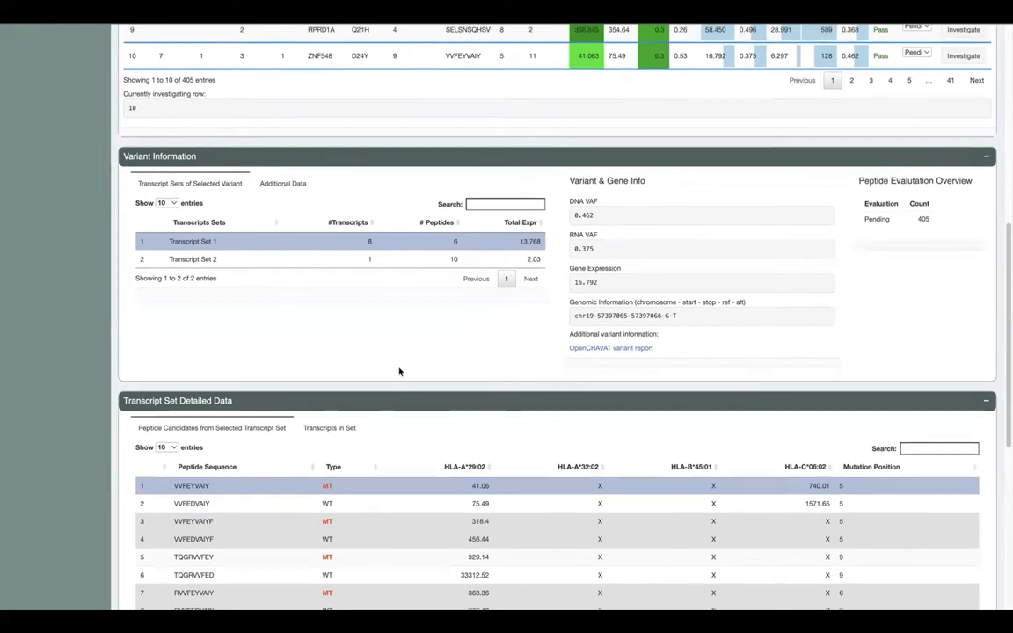
left_click(293, 183)
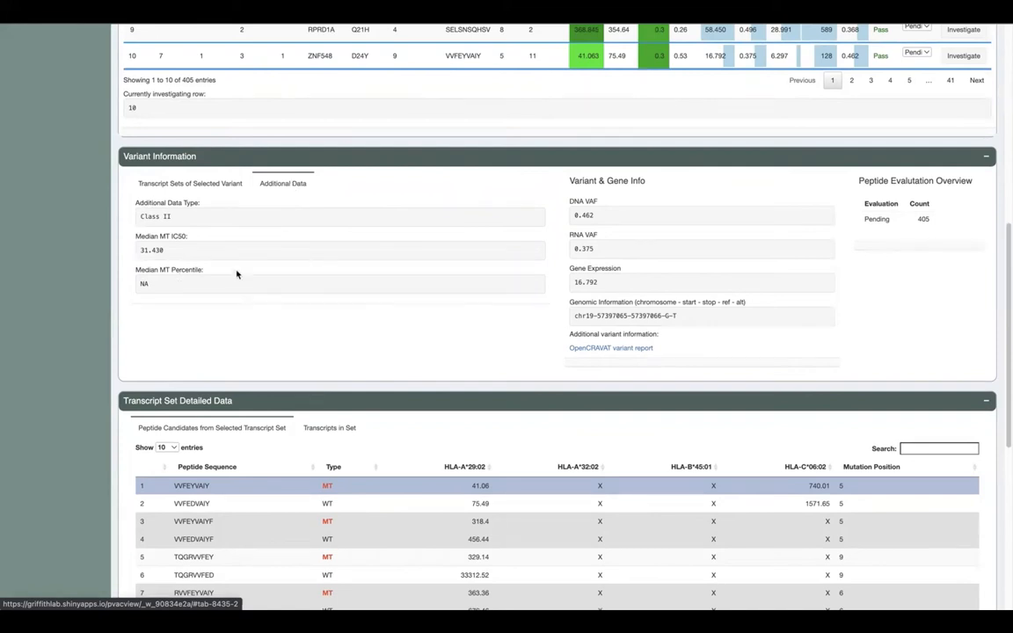
left_click(201, 182)
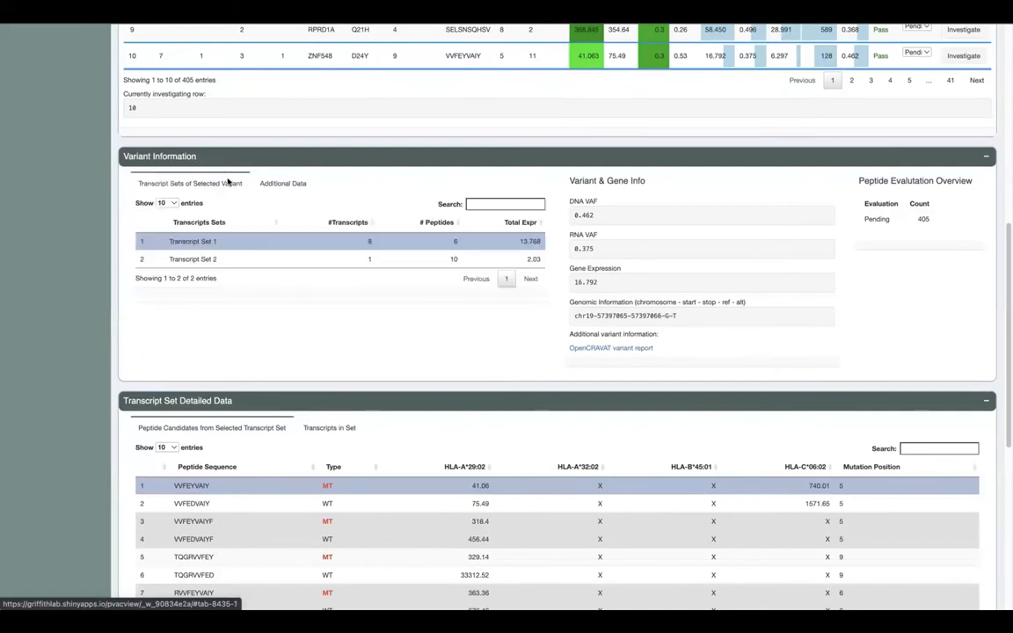
- Open the ZNF548 variant's OpenCRAVAT variant report in a new browser tab, read through its annotations, and return to pVACview
right_click(626, 350)
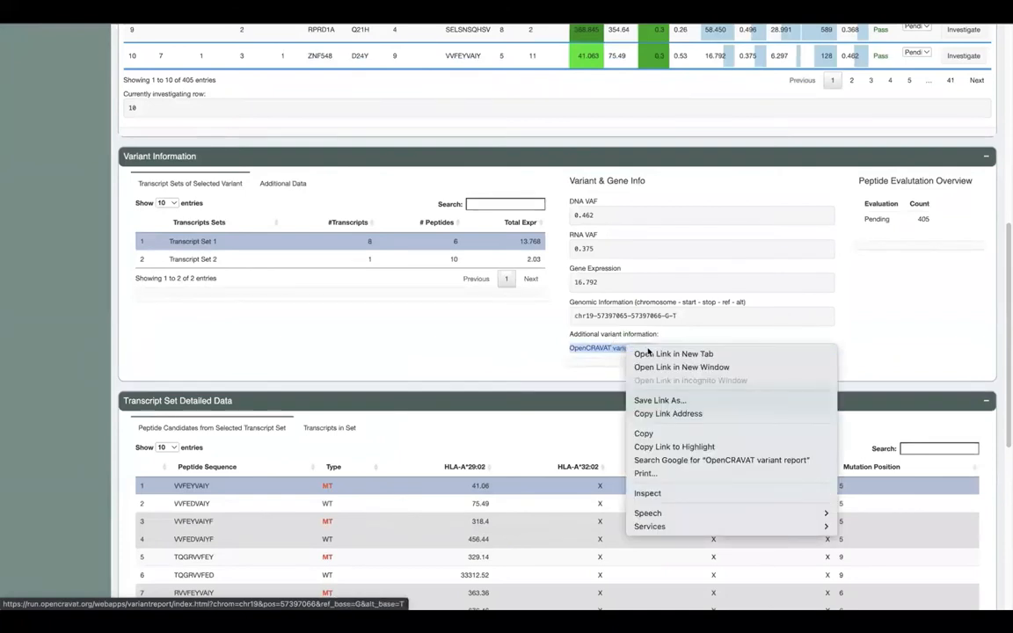
left_click(650, 354)
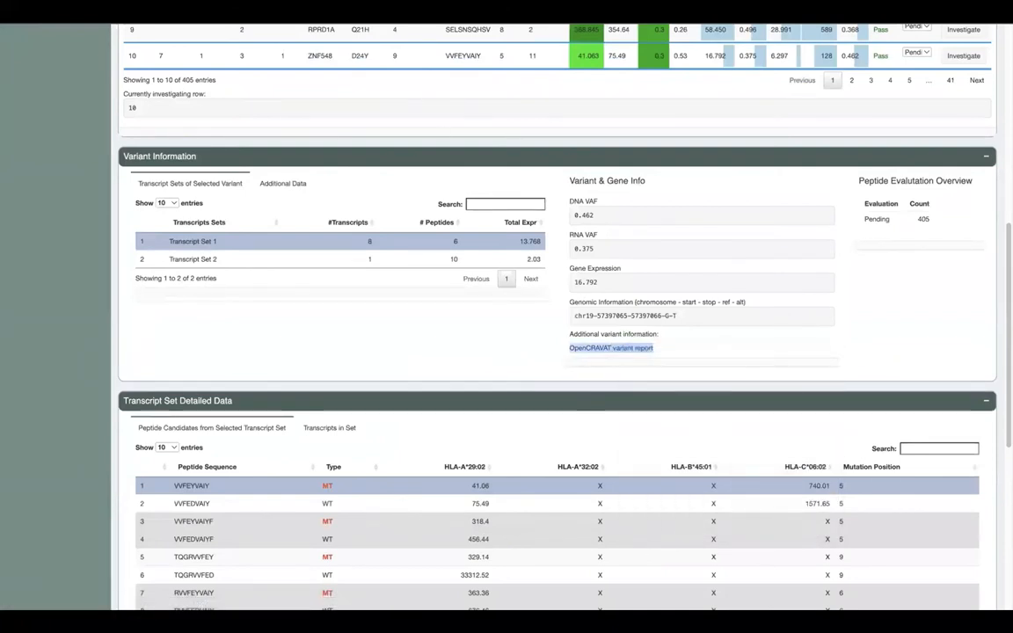
left_click(211, 11)
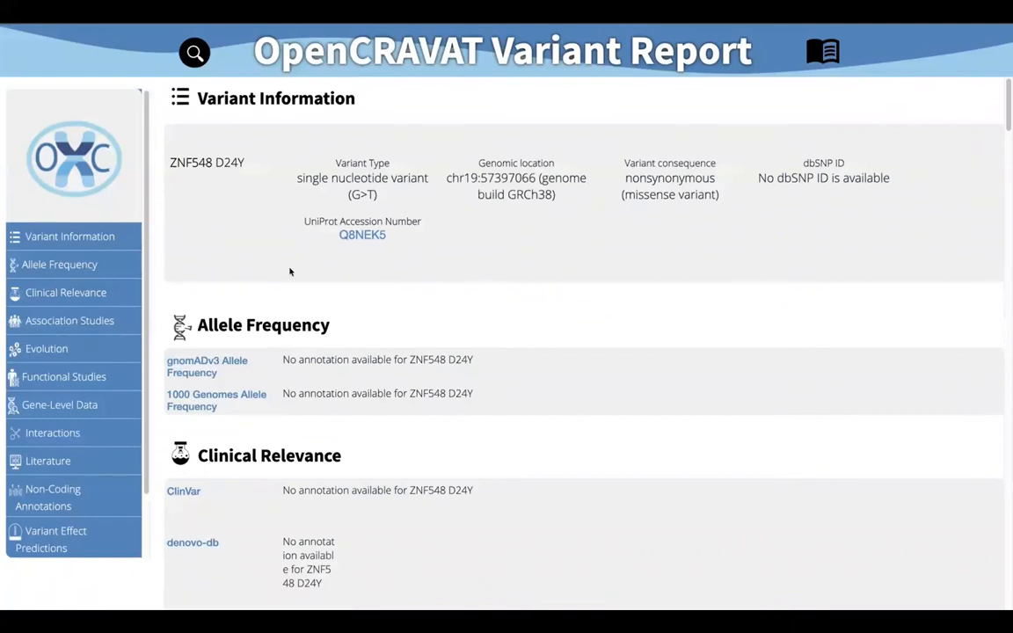
scroll(289, 272, "down", 10)
scroll(289, 272, "down", 5)
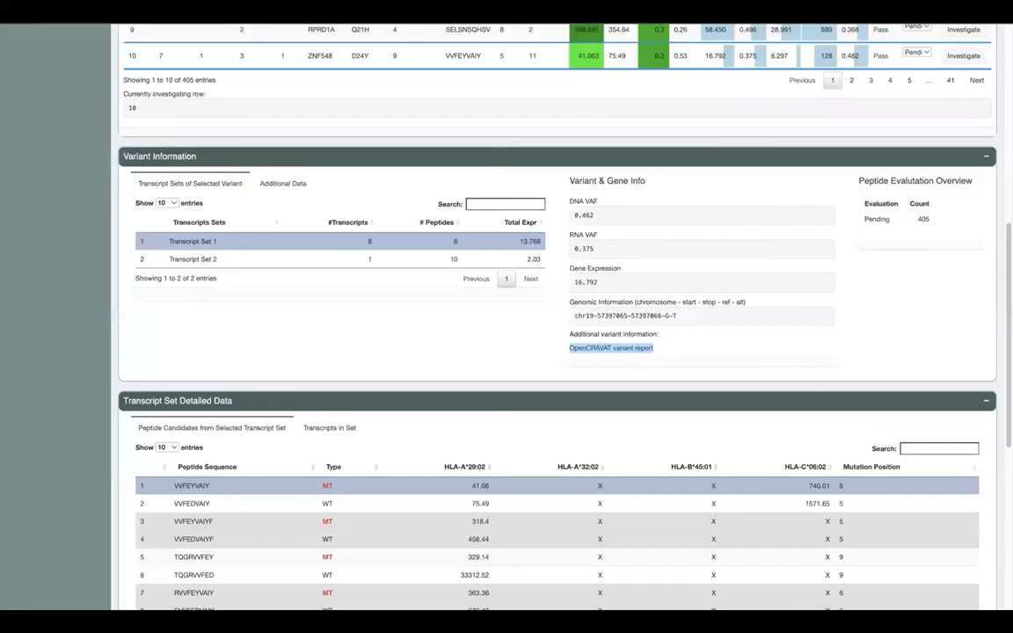
- Compare the peptide candidates of Transcript Set 2 with those of Transcript Set 1, leaving Transcript Set 1 selected
scroll(439, 335, "down", 3)
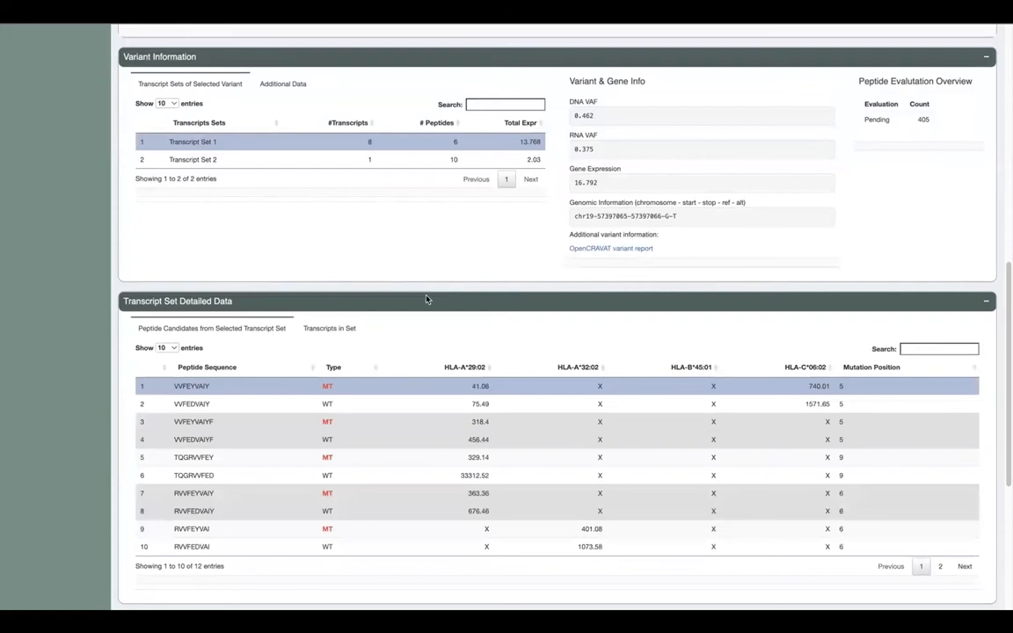
left_click(385, 161)
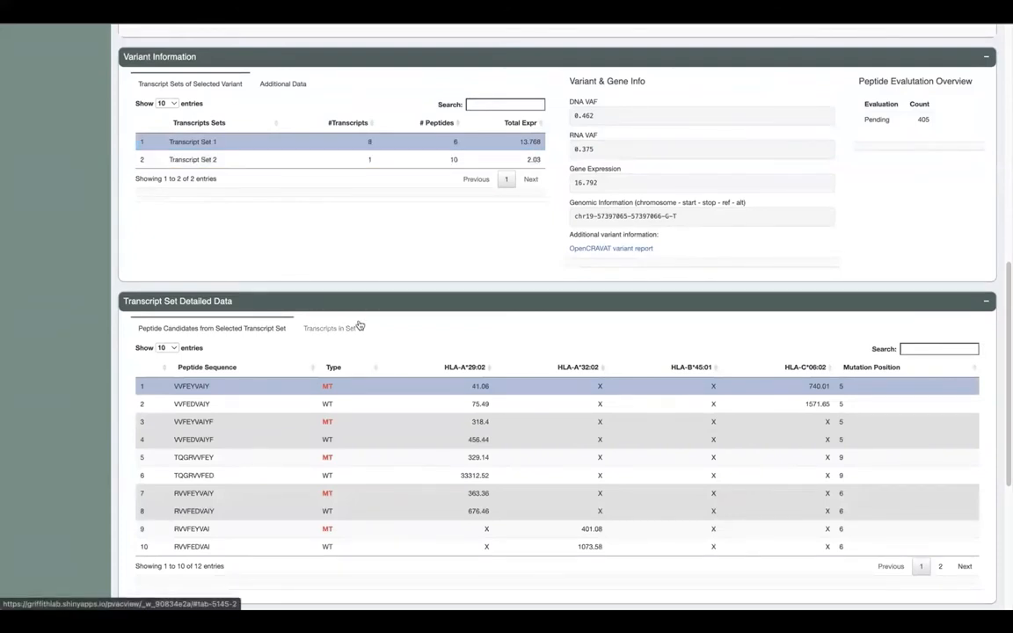
left_click(360, 159)
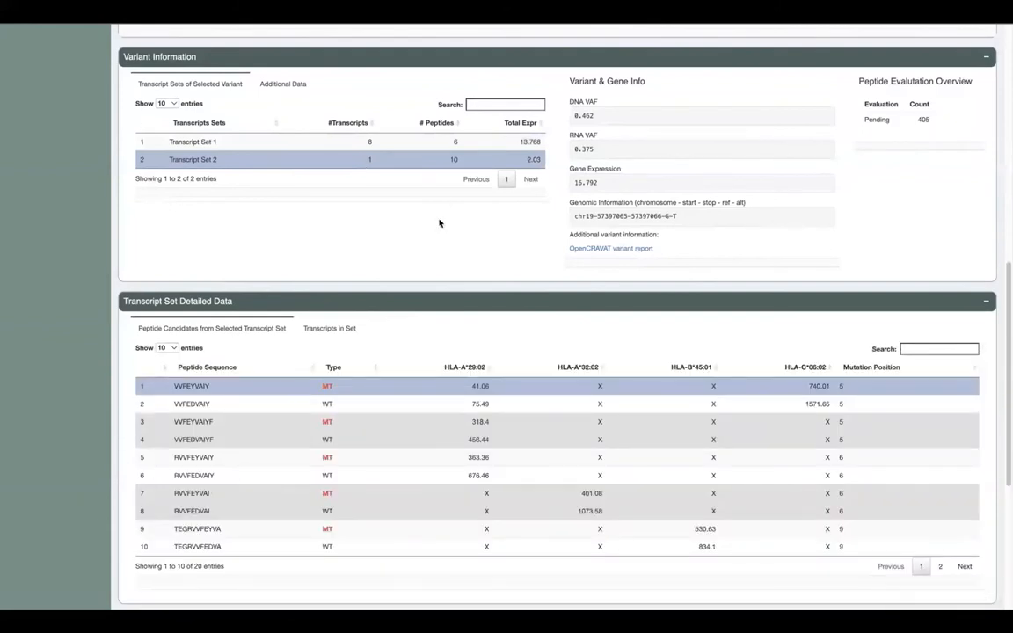
left_click(400, 143)
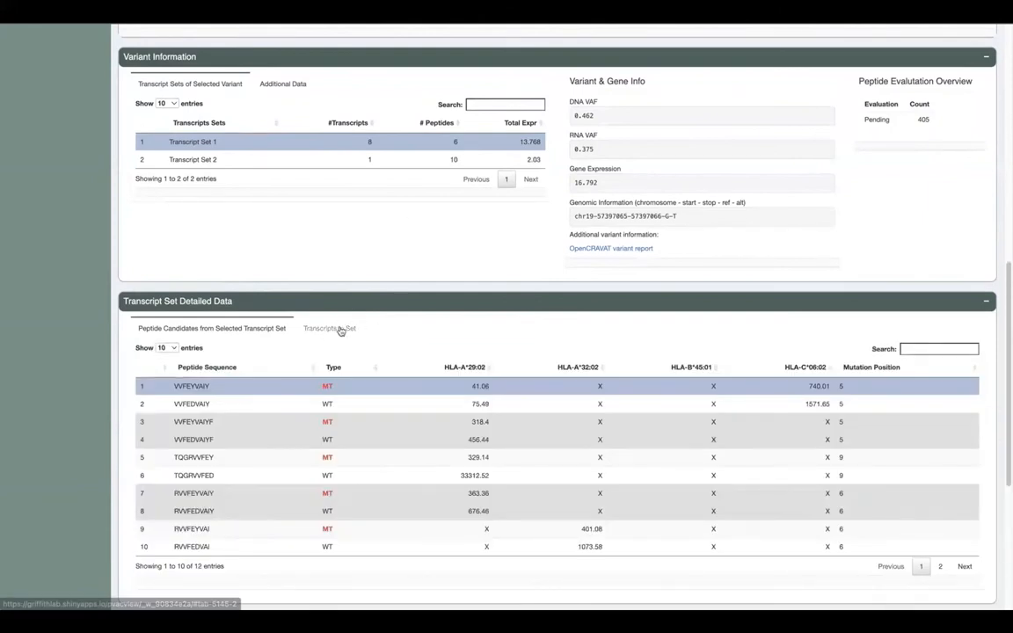
- Examine the individual transcripts in Transcript Set 1 and Transcript Set 2, finishing with Transcript Set 1 selected
left_click(342, 330)
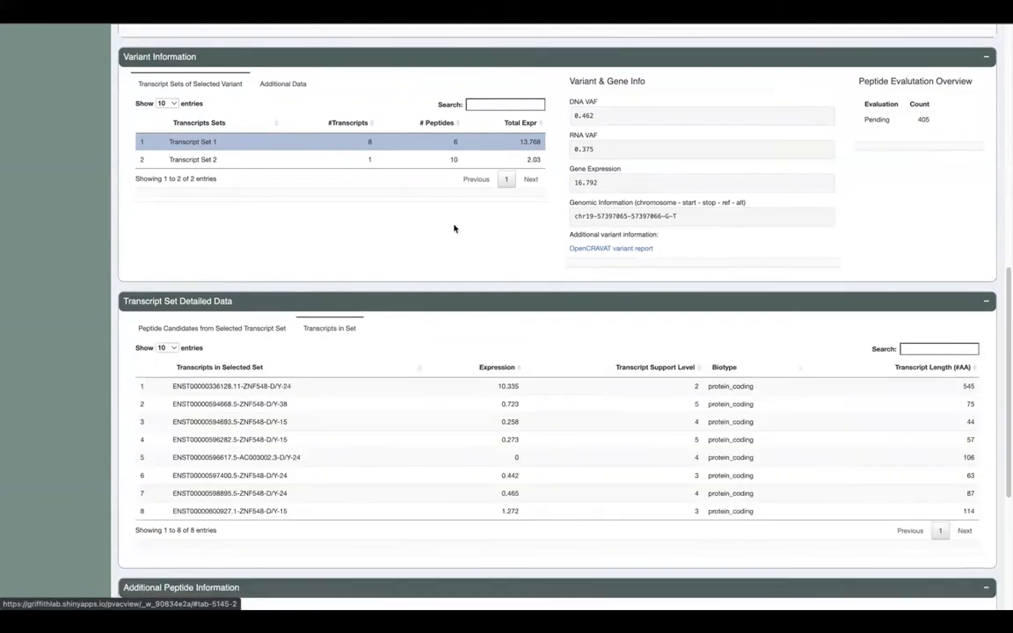
left_click(383, 159)
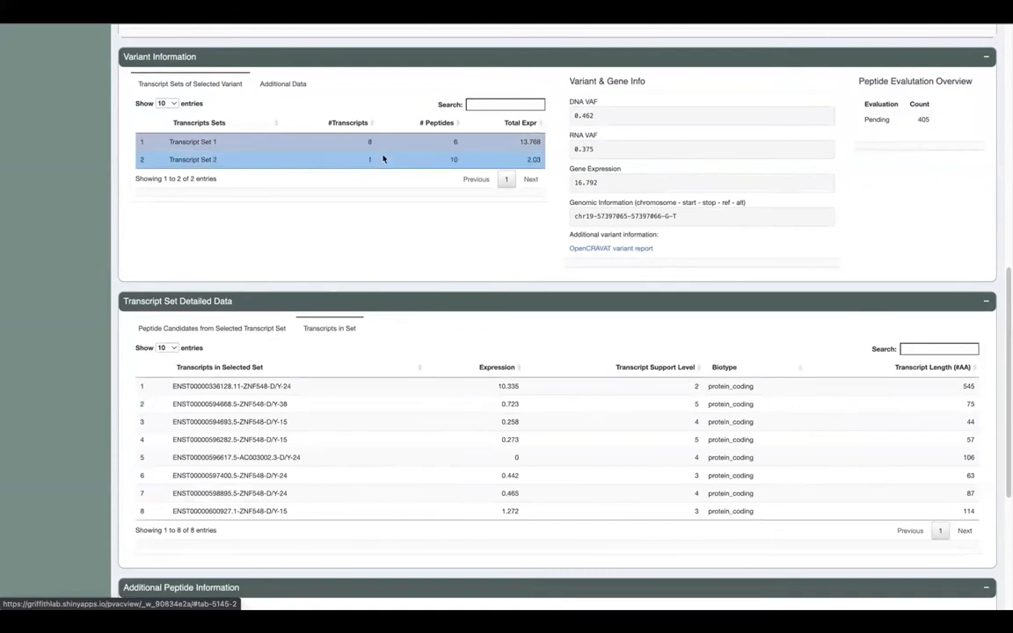
left_click(383, 159)
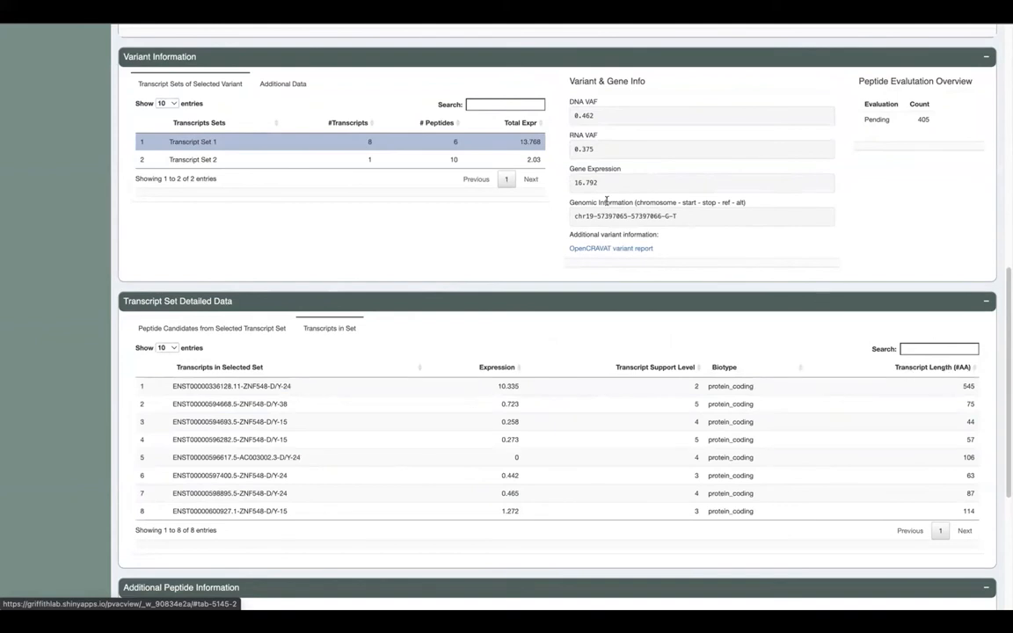
left_click(301, 159)
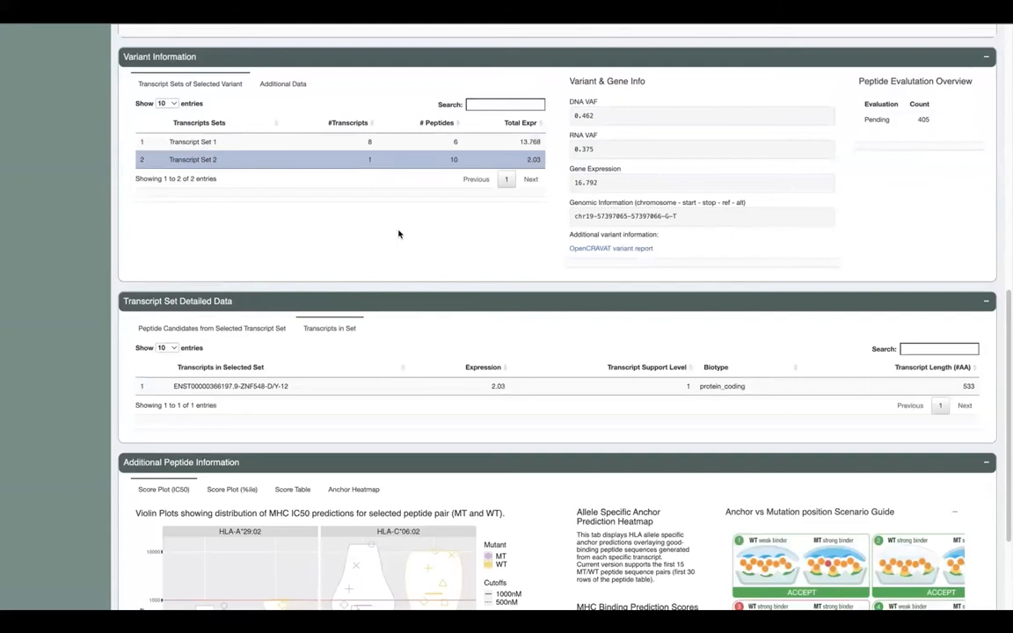
scroll(398, 234, "down", 1)
left_click(385, 130)
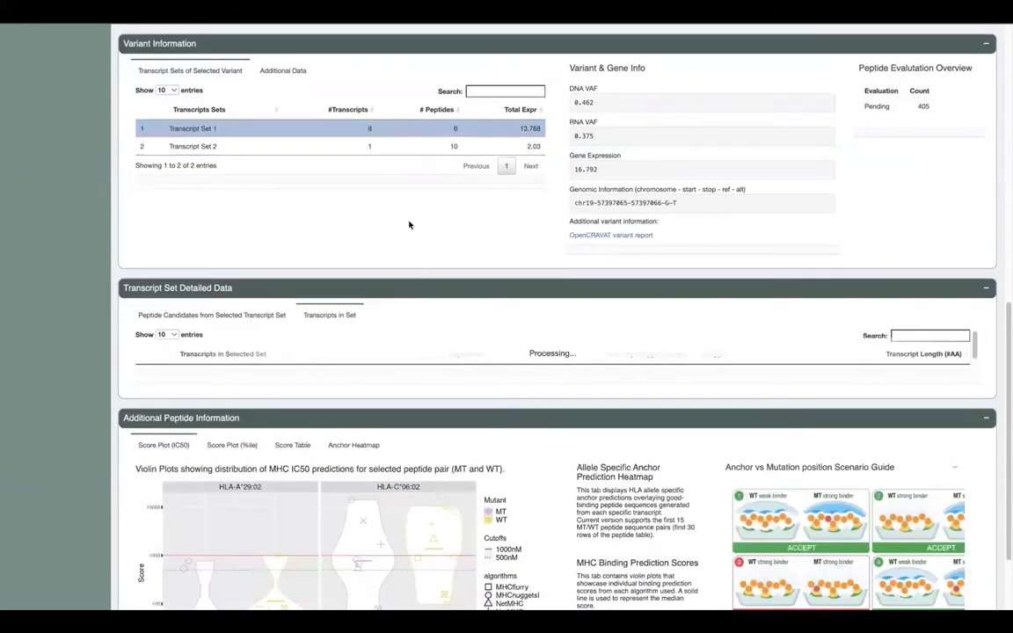
- Return to Transcript Set 1's peptide candidates and bring up the IC50 score plots for mutant peptides VVFEYVAIYF and TQGRVVFEY
scroll(409, 223, "down", 3)
left_click(282, 141)
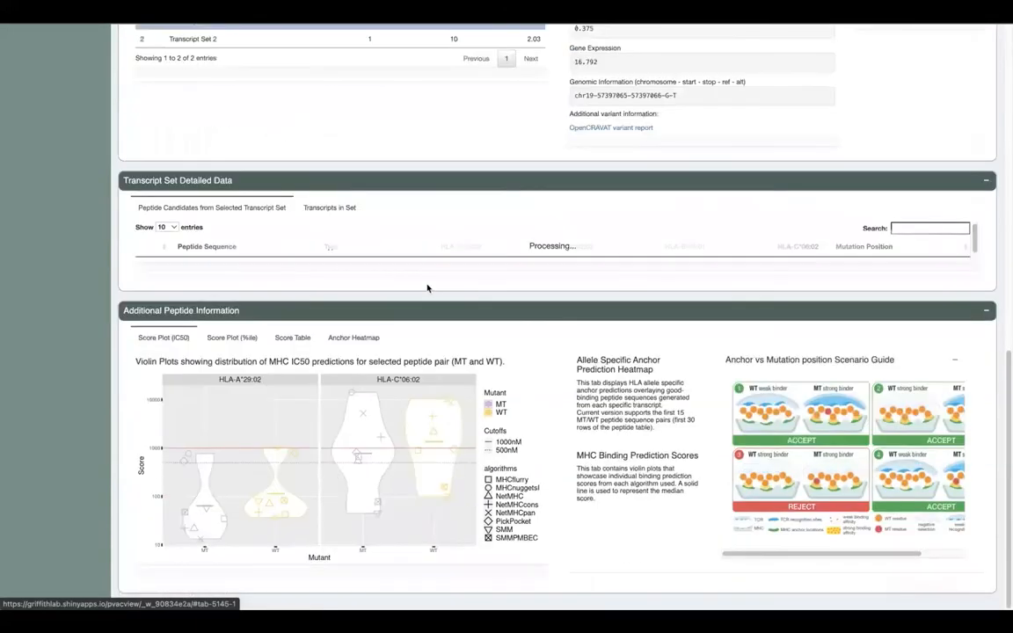
scroll(425, 294, "down", 3)
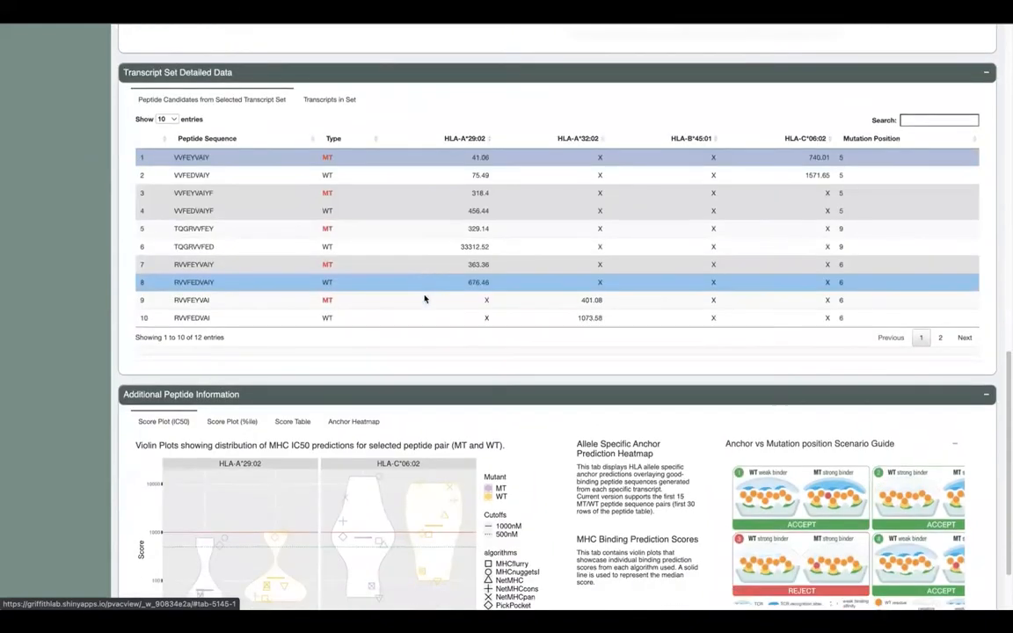
scroll(425, 299, "down", 1)
scroll(425, 299, "down", 1)
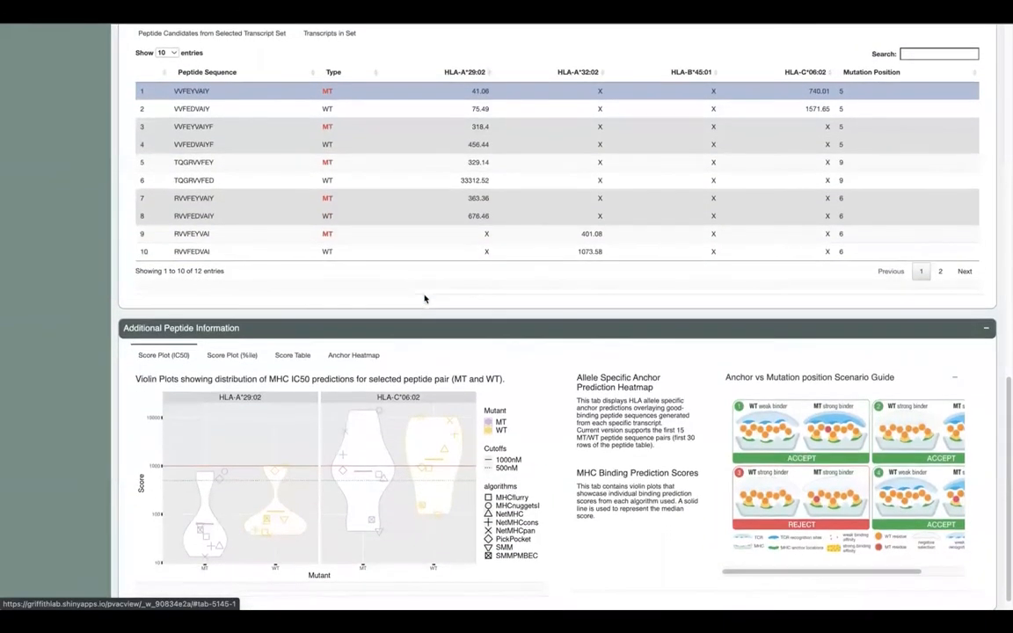
left_click(397, 140)
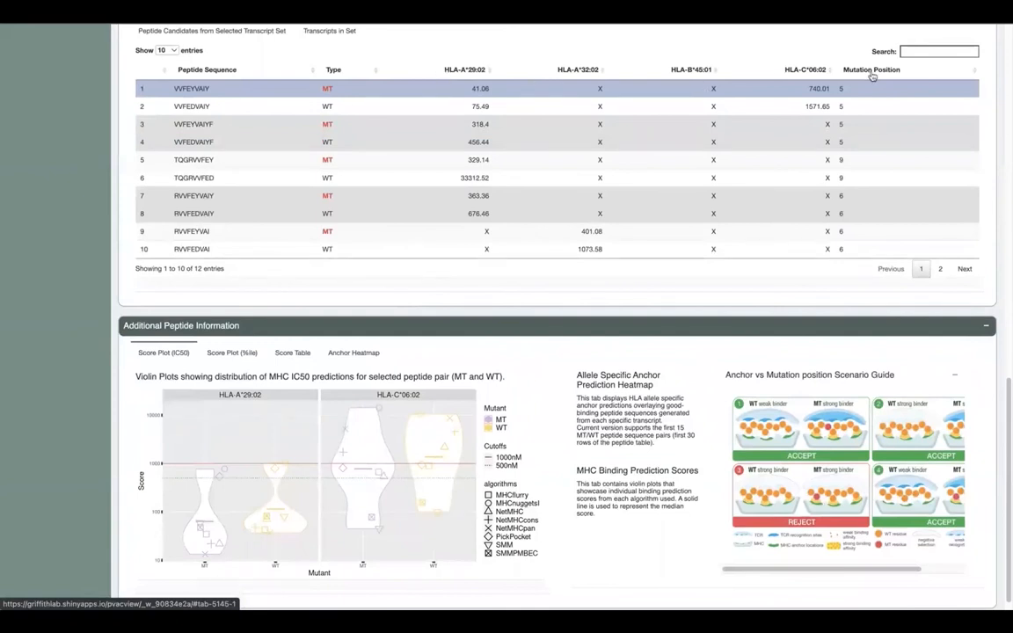
left_click(570, 230)
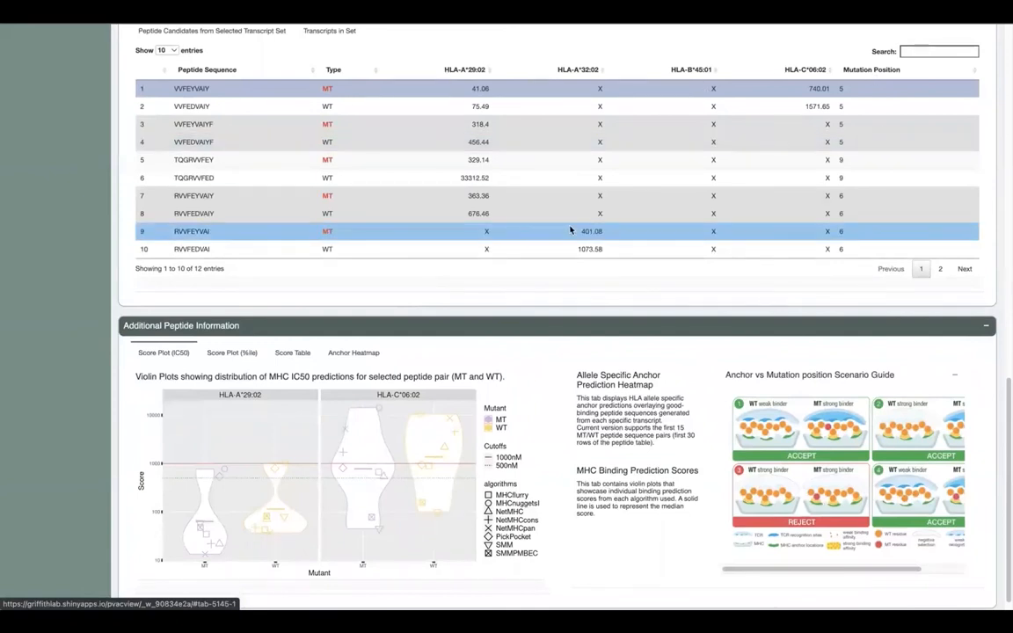
left_click(294, 129)
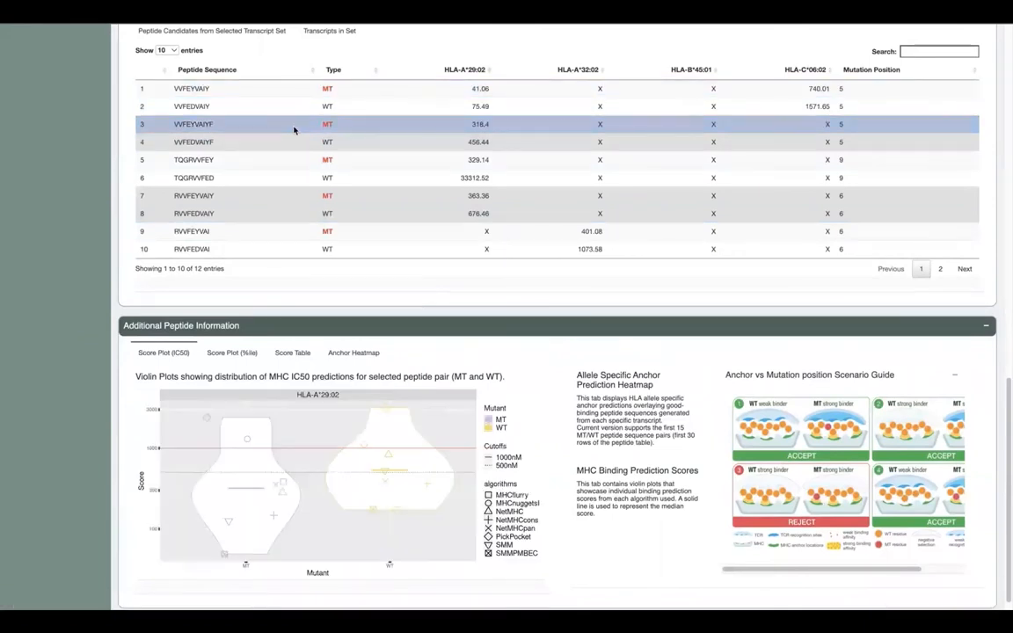
left_click(290, 166)
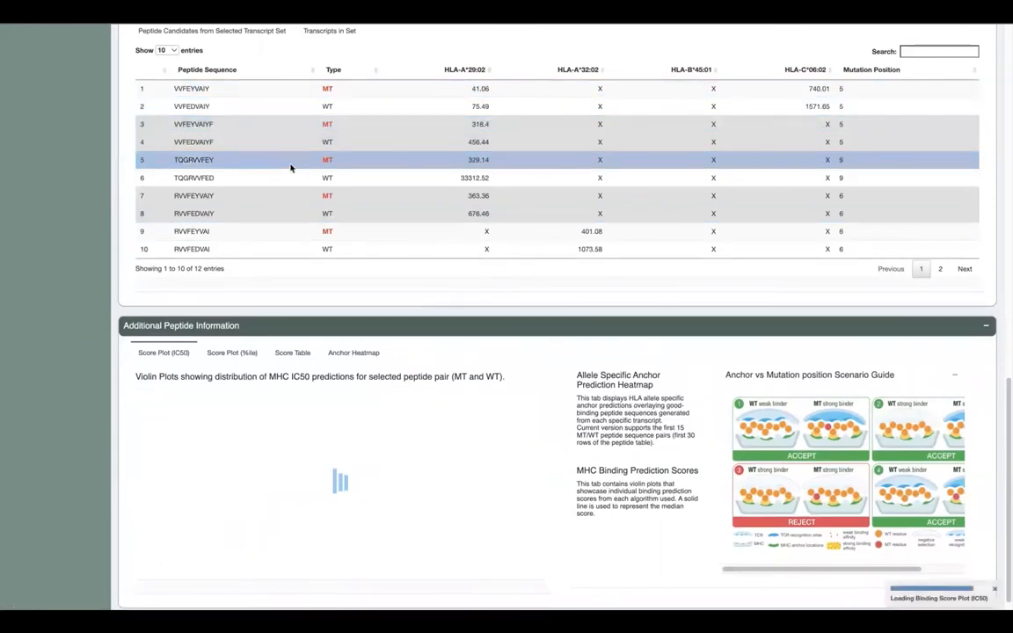
- Bring up the IC50 score plots for mutant peptide RVVFEYVAIY and for mutant peptide VVFEYVAIY, leaving VVFEYVAIY selected
left_click(264, 196)
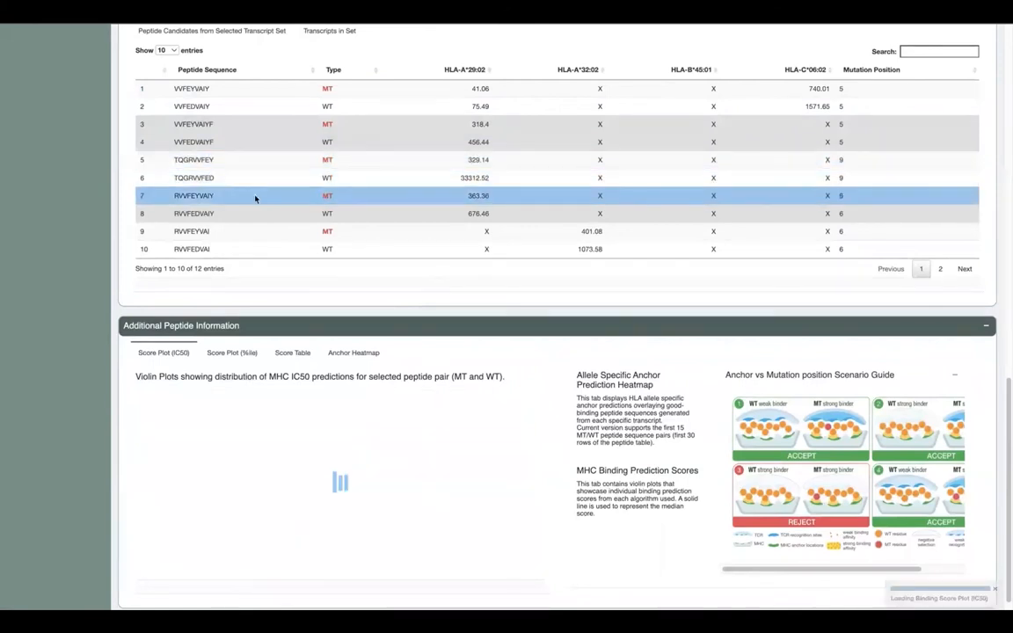
left_click(265, 91)
scroll(284, 202, "down", 1)
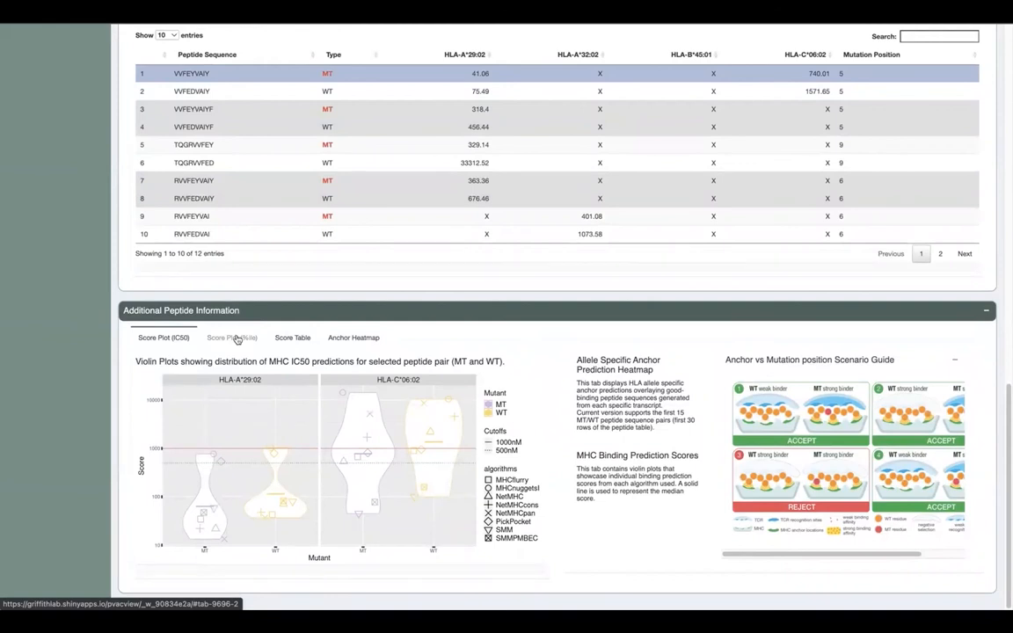
- Examine the percentile score plot and exact score table for VVFEYVAIY, plus the allele-specific anchor heatmap for the peptide candidates
left_click(232, 338)
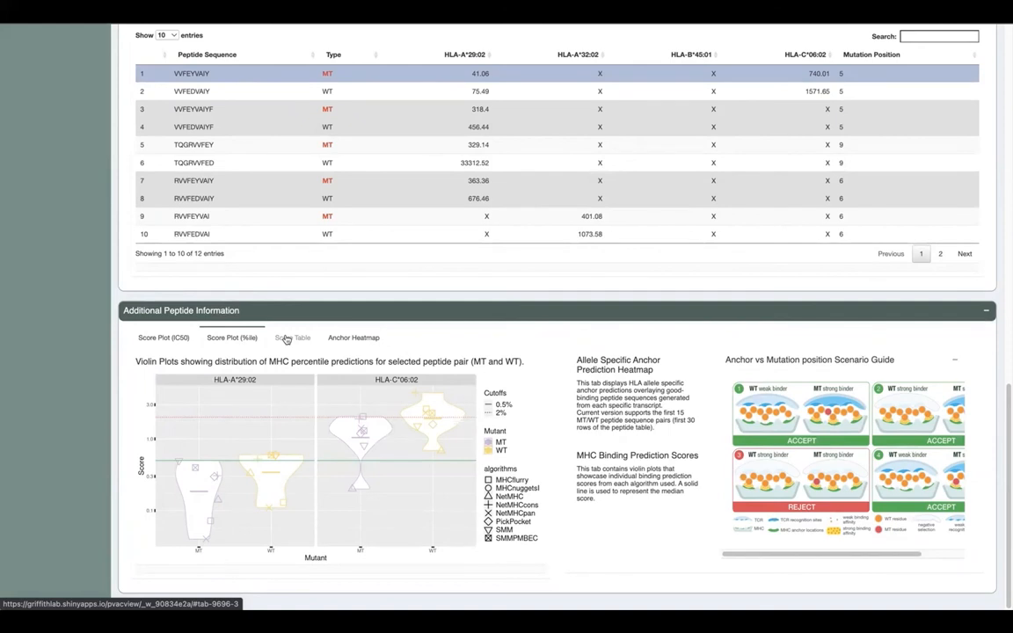
left_click(286, 338)
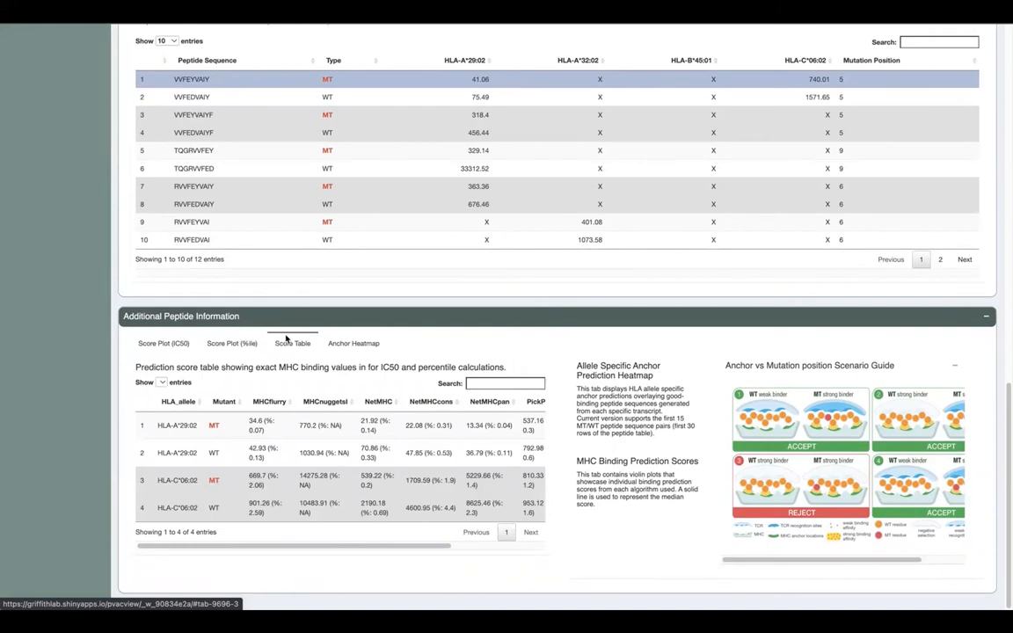
left_click(345, 346)
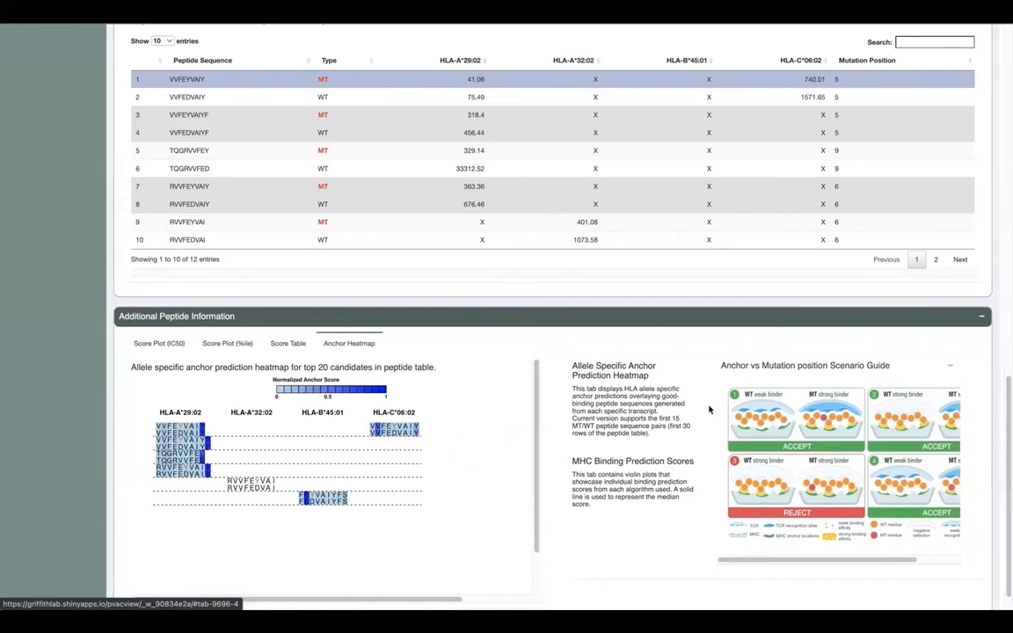
scroll(777, 457, "right", 2)
scroll(776, 457, "left", 2)
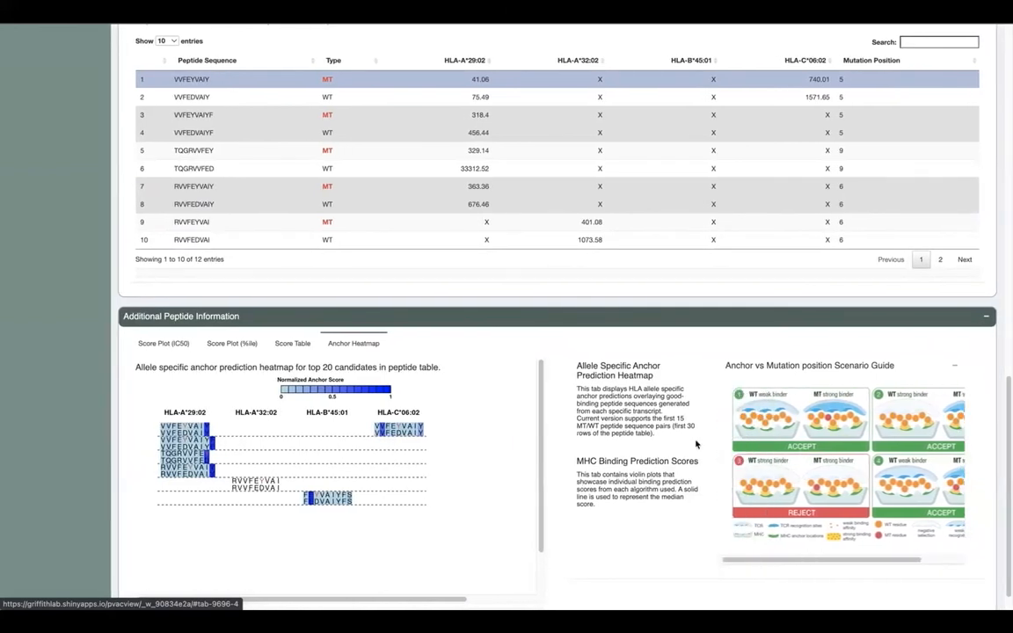
- Set the ZNF548 variant's evaluation to Accept in the aggregate report and check the peptide evaluation overview
scroll(695, 444, "up", 10)
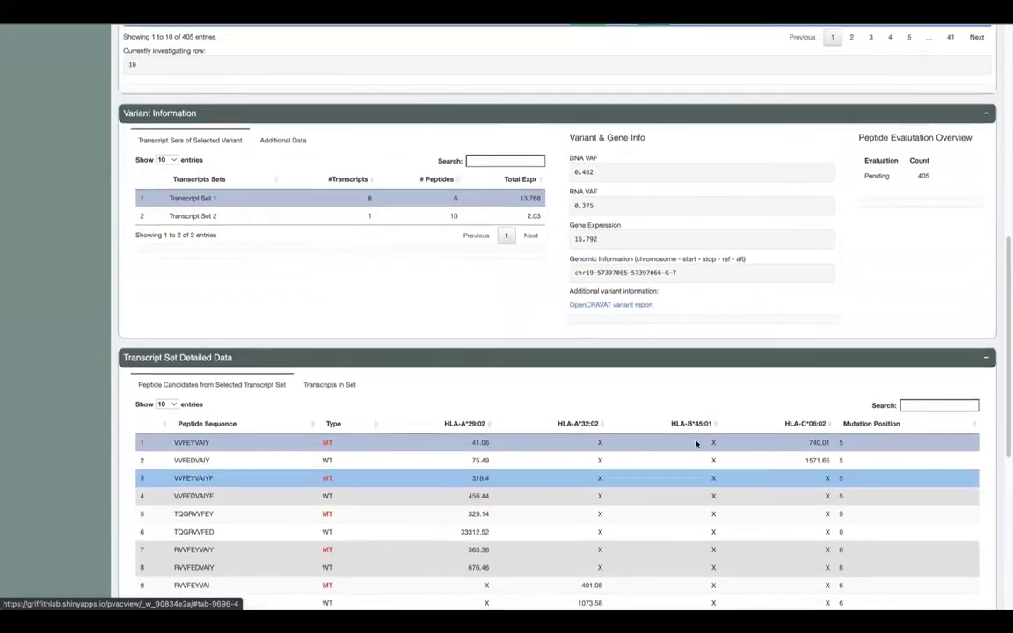
scroll(695, 444, "up", 4)
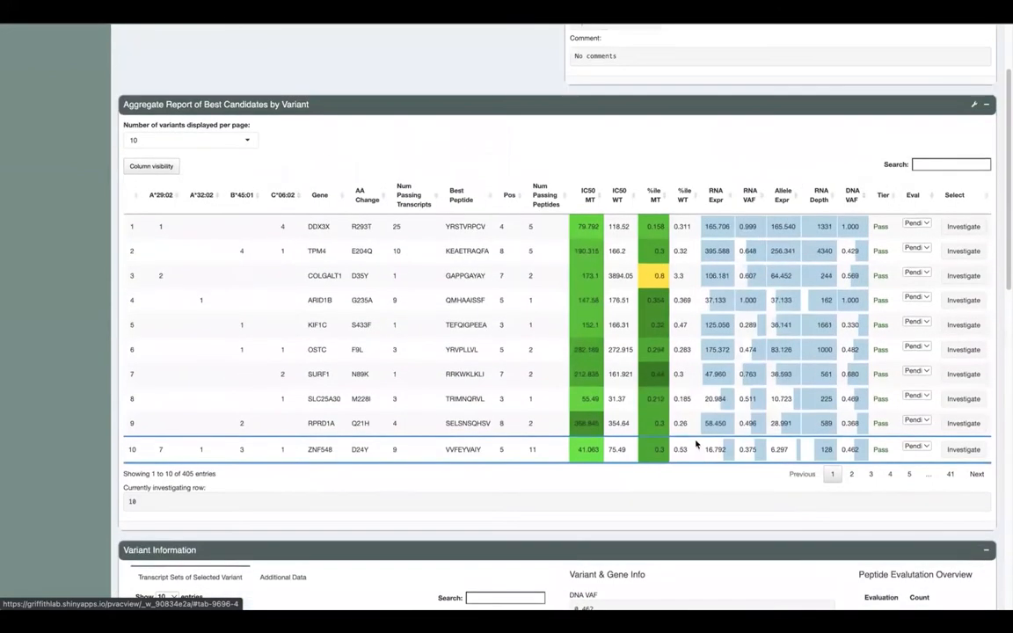
left_click(927, 447)
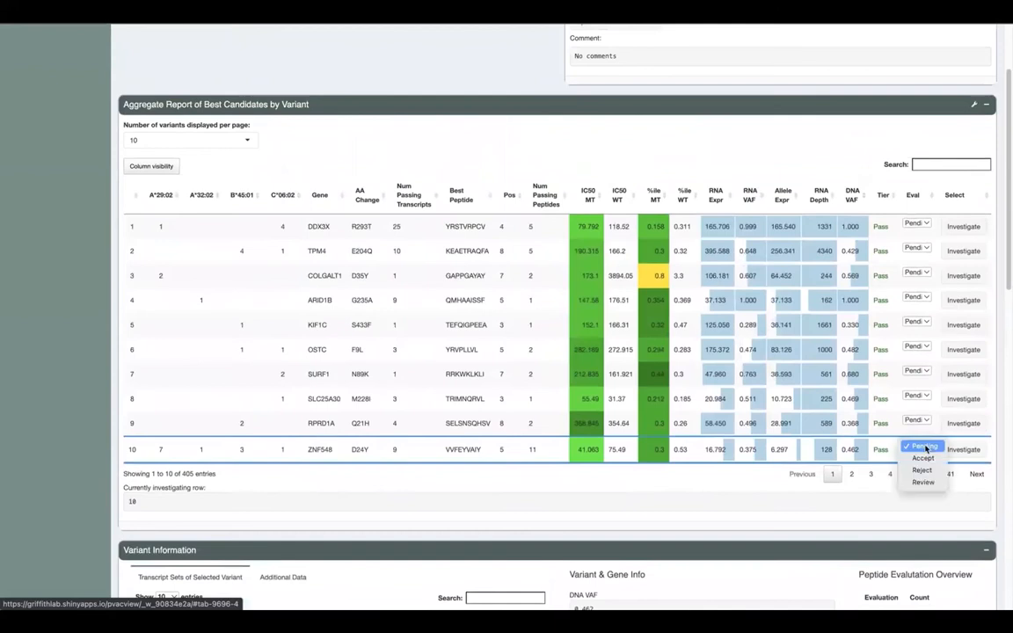
left_click(922, 458)
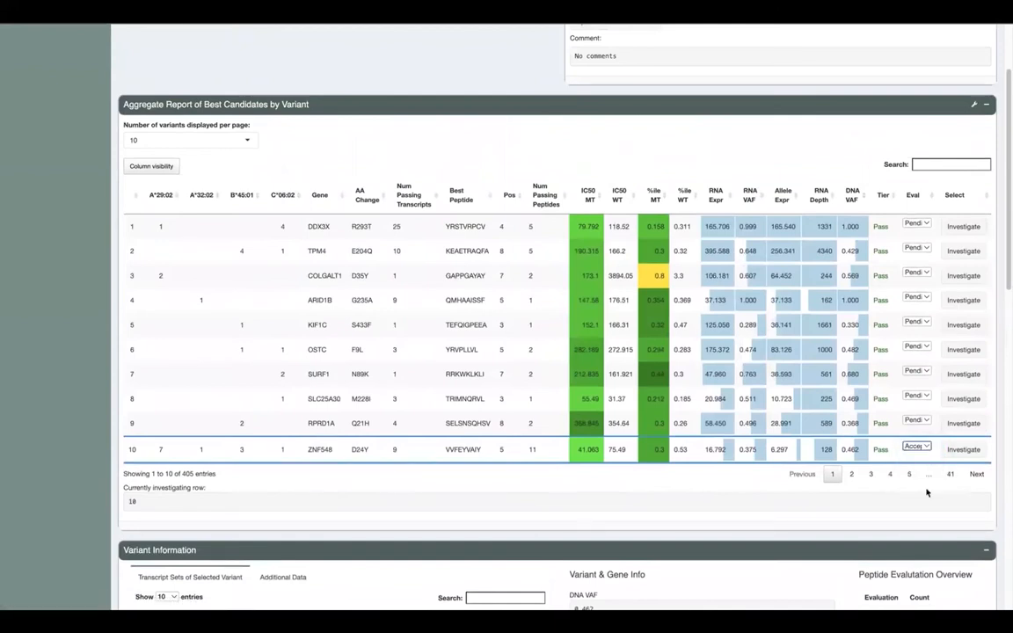
scroll(918, 478, "down", 3)
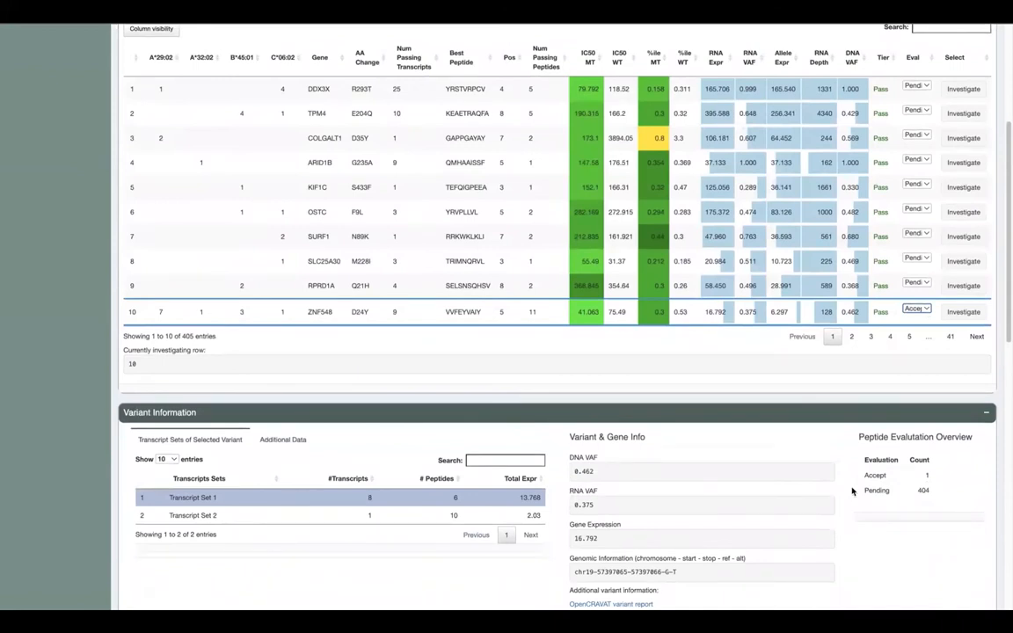
scroll(912, 392, "up", 1)
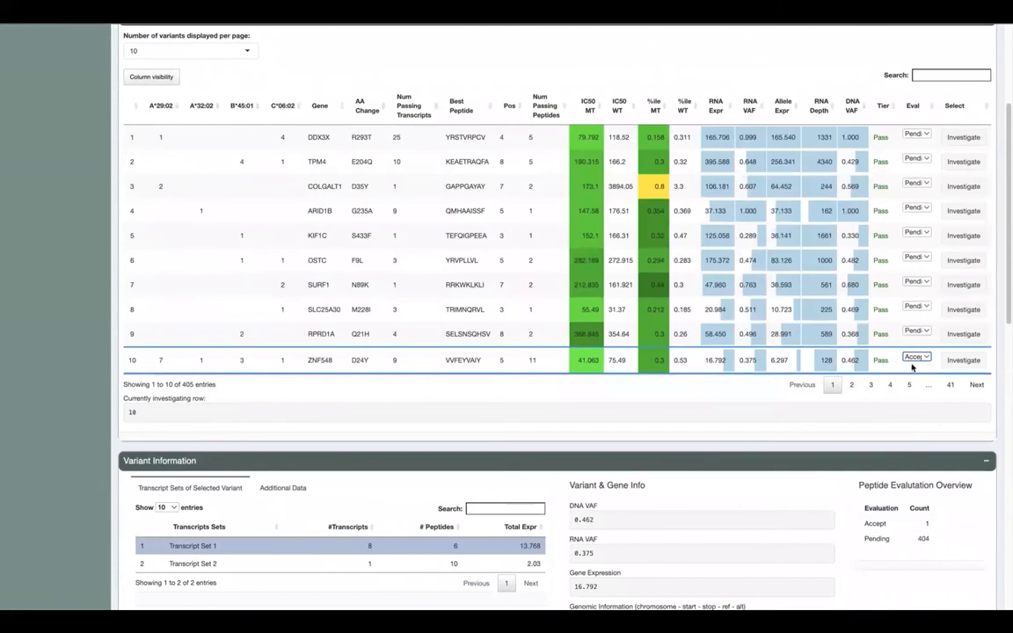
left_click(920, 357)
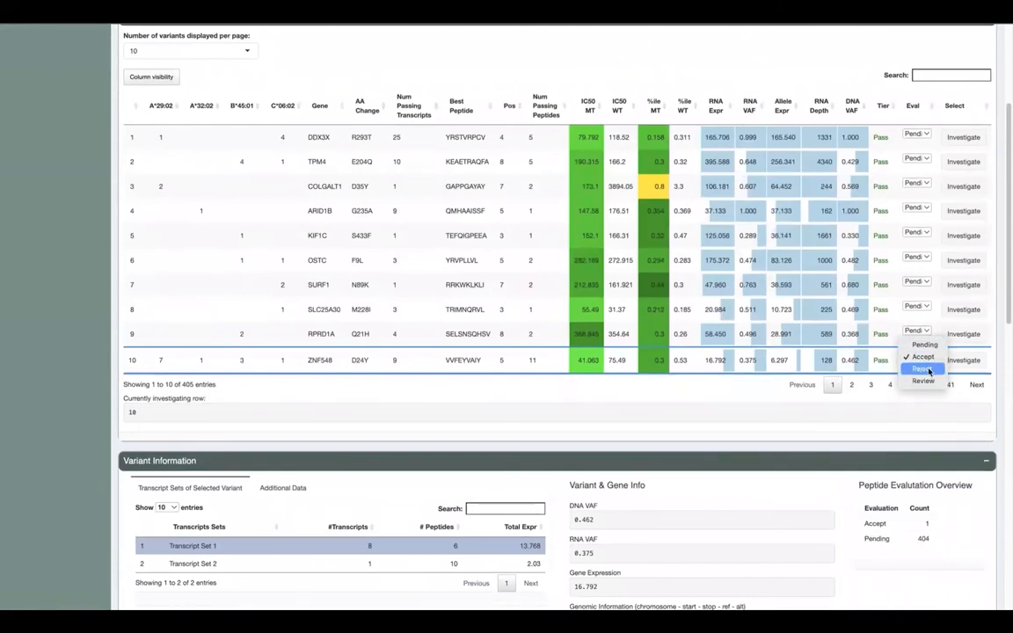
left_click(770, 400)
- Save the ZNF548 comment "This variant has multiple strong binding peptides across different HLA alleles. Strong transcript expression. Recommended for vaccines."
scroll(770, 400, "up", 2)
scroll(770, 400, "up", 2)
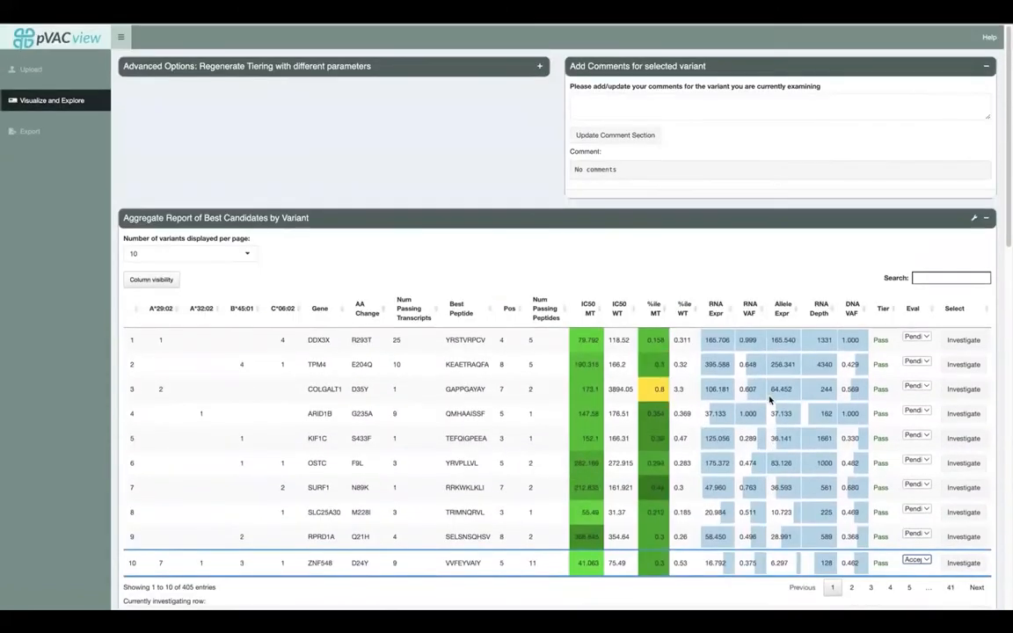
left_click(625, 98)
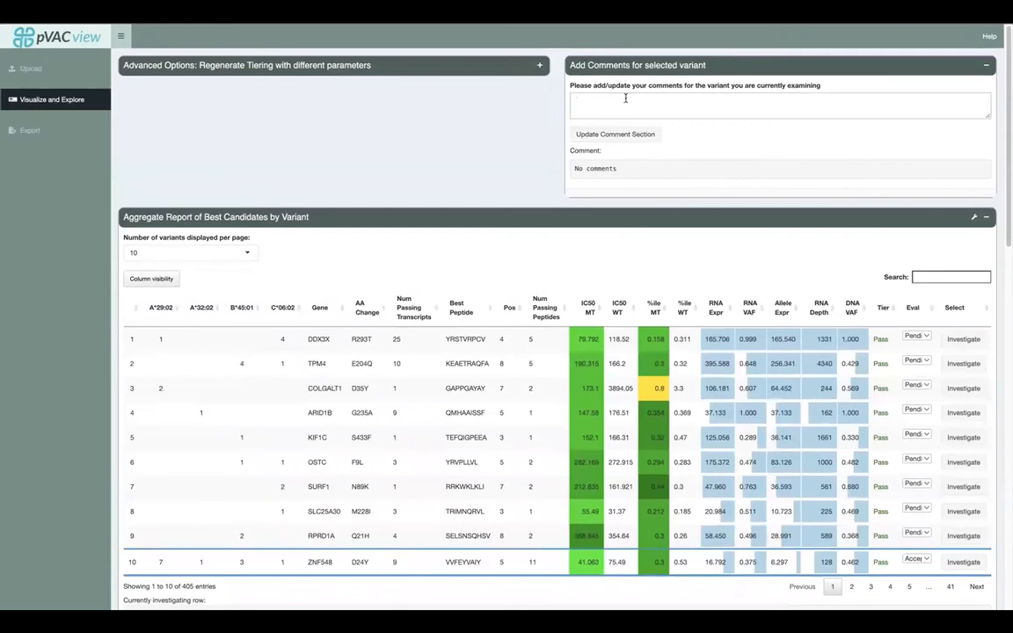
type("This variant has multiple strong binding")
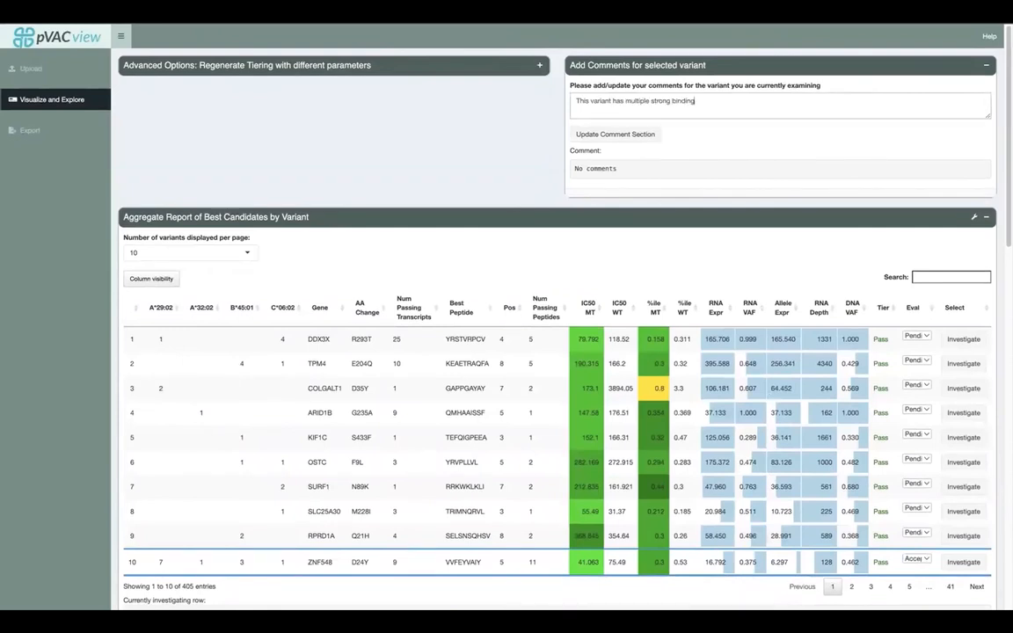
type(" peptides across different HLA alleles")
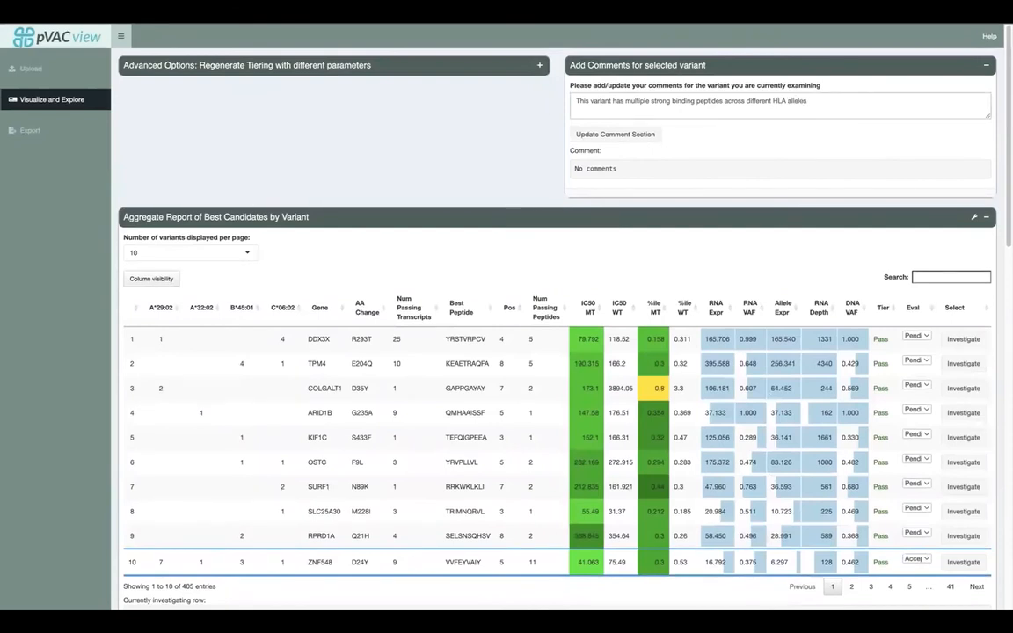
type(". Strong transcript expression. Recommended fo")
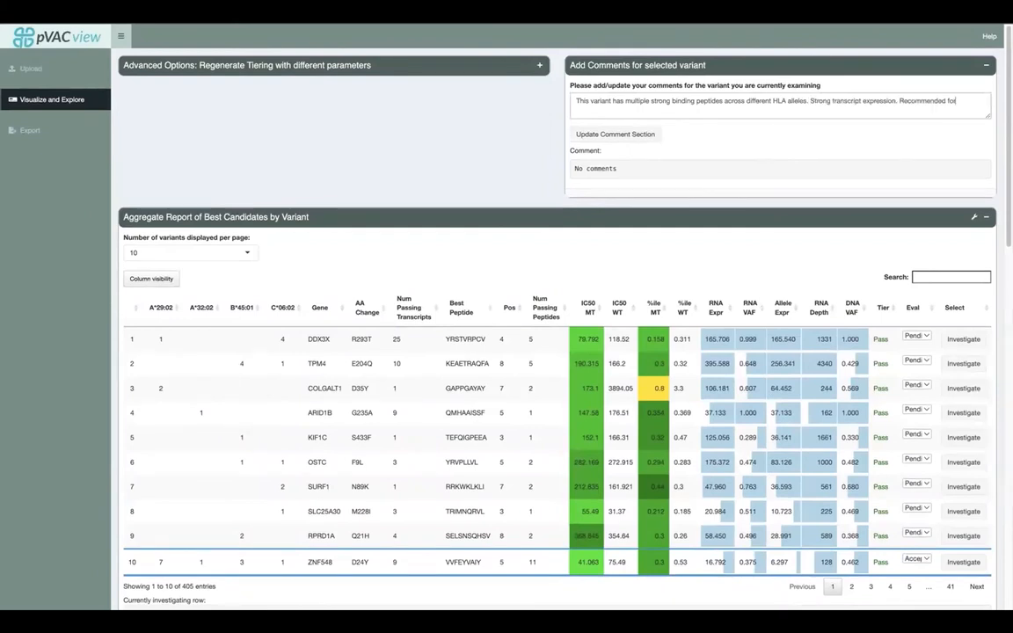
type("r vaccines.")
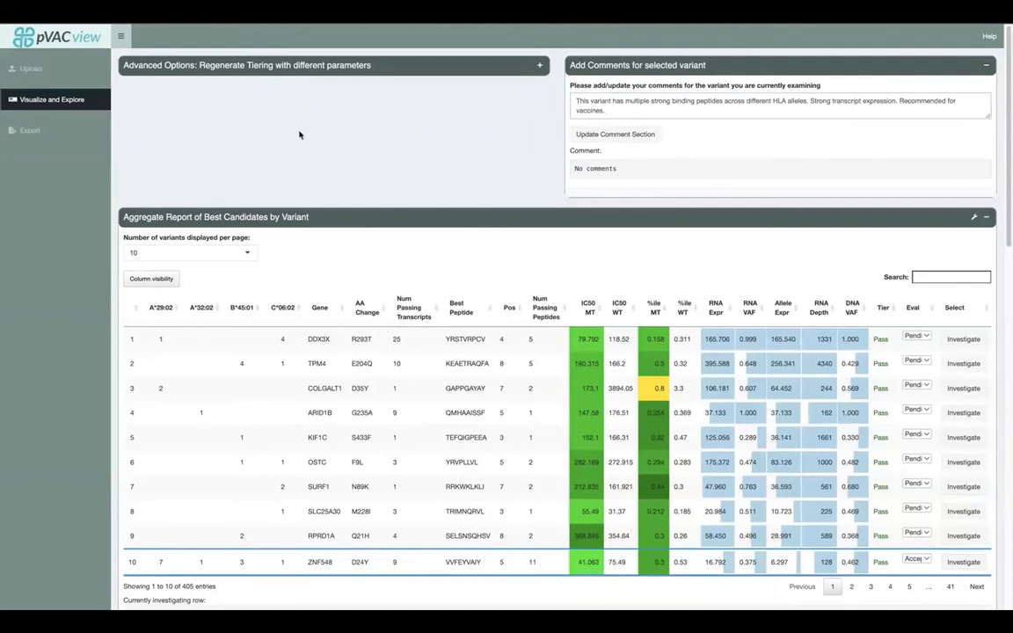
left_click(641, 134)
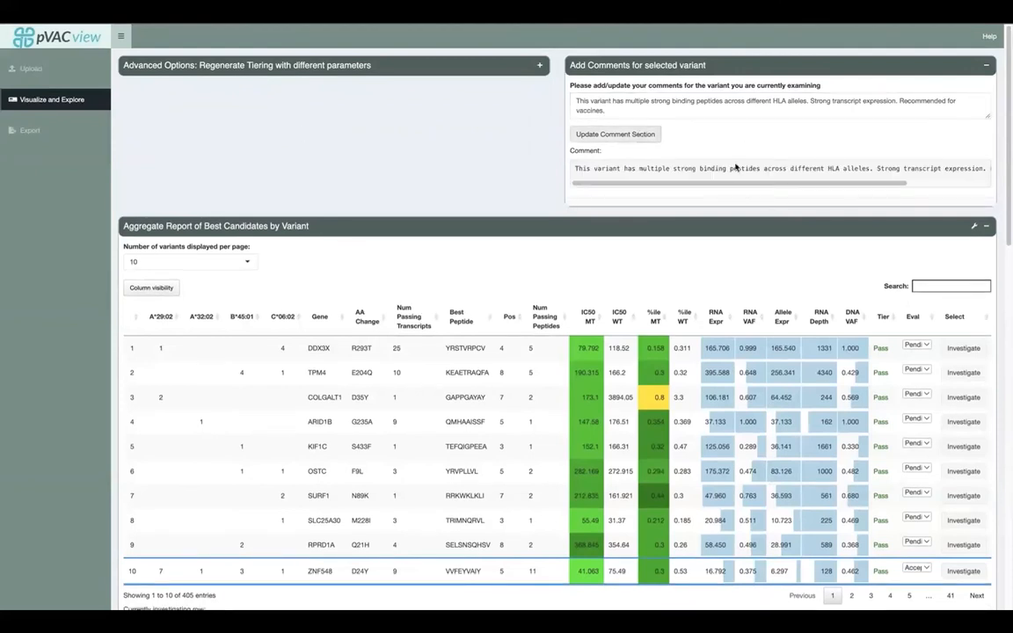
- Expand the tiering regeneration options and read the pVACtools documentation on anchor contribution cutoff, clonal variant VAF and allele expression
left_click(540, 66)
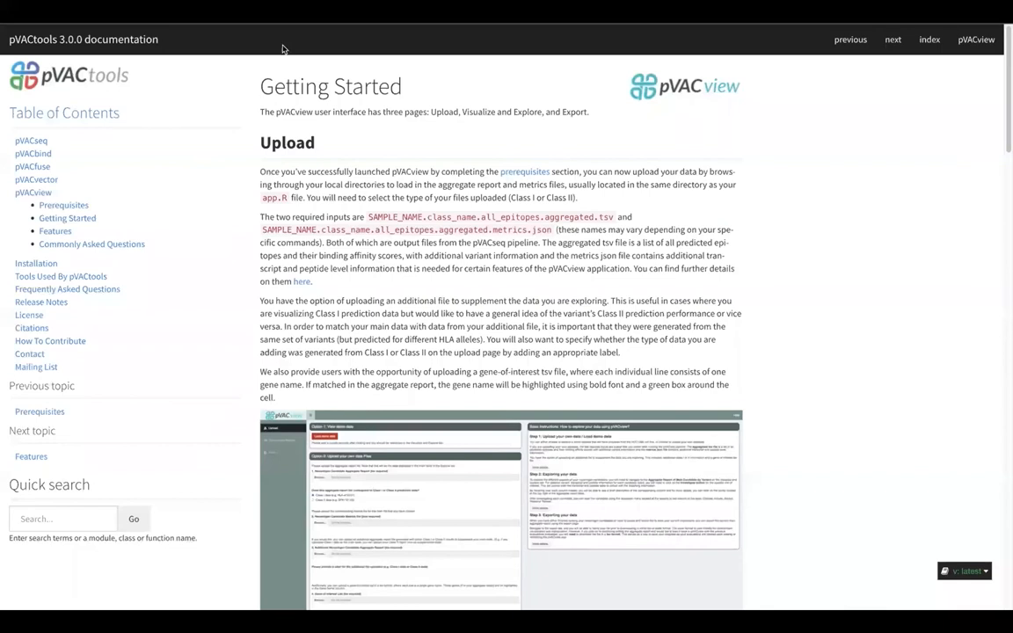
scroll(506, 253, "down", 15)
scroll(505, 253, "down", 5)
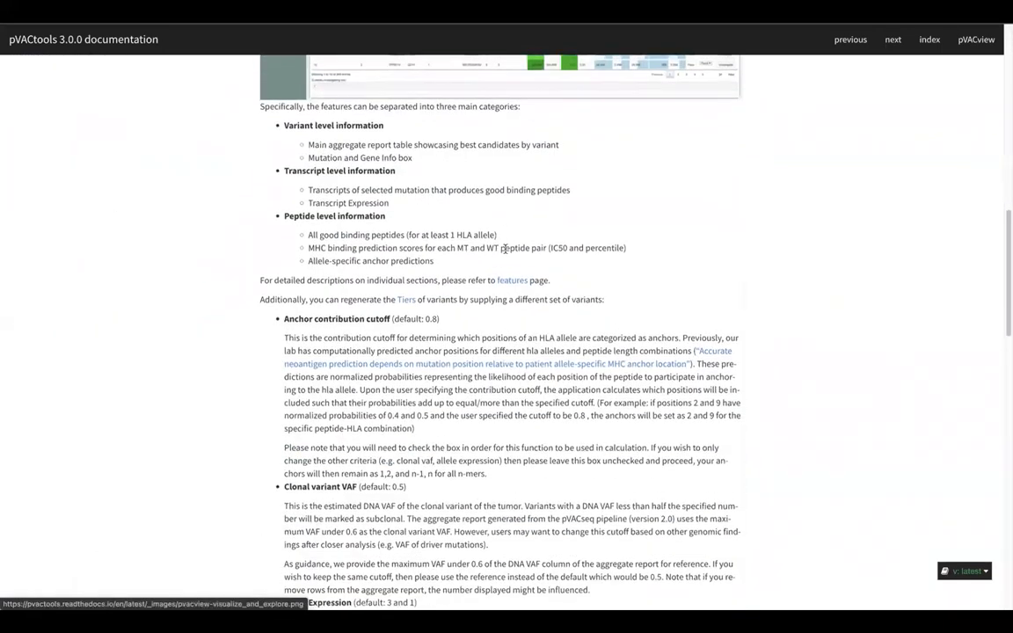
scroll(633, 404, "down", 5)
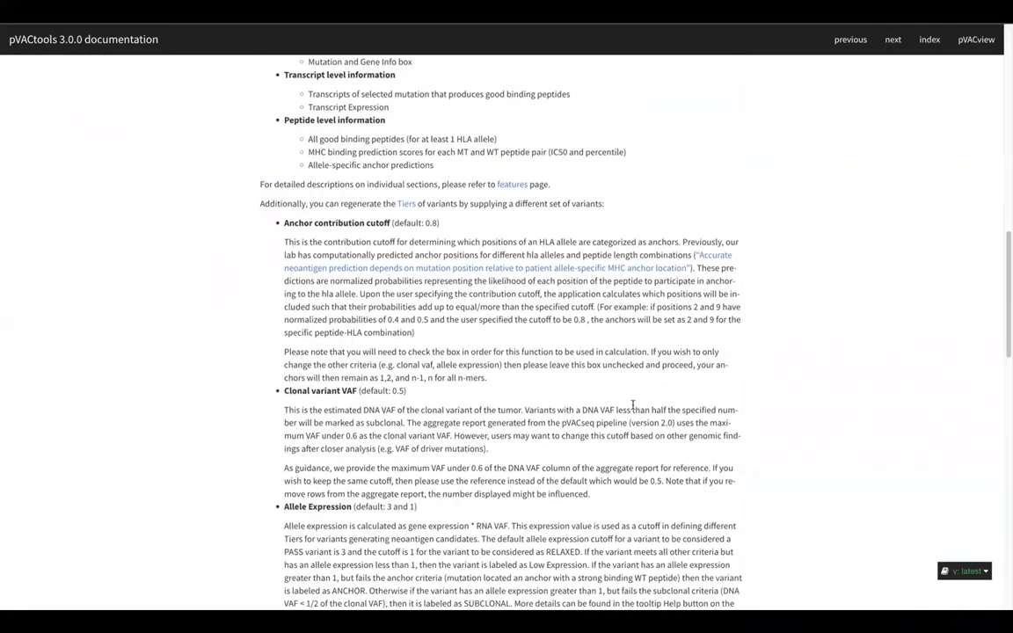
scroll(509, 405, "down", 6)
scroll(508, 406, "up", 4)
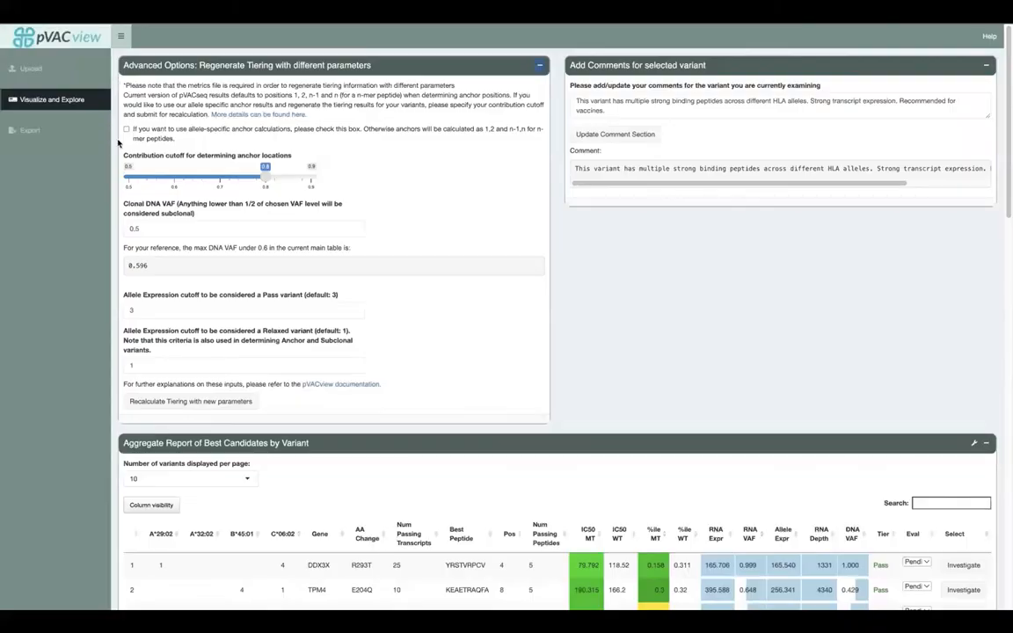
- Check the ZNF548 row's evaluation and comment in the export table, and download the table as TSV under the name Annotated.Neoantigen_Candidates
left_click(77, 140)
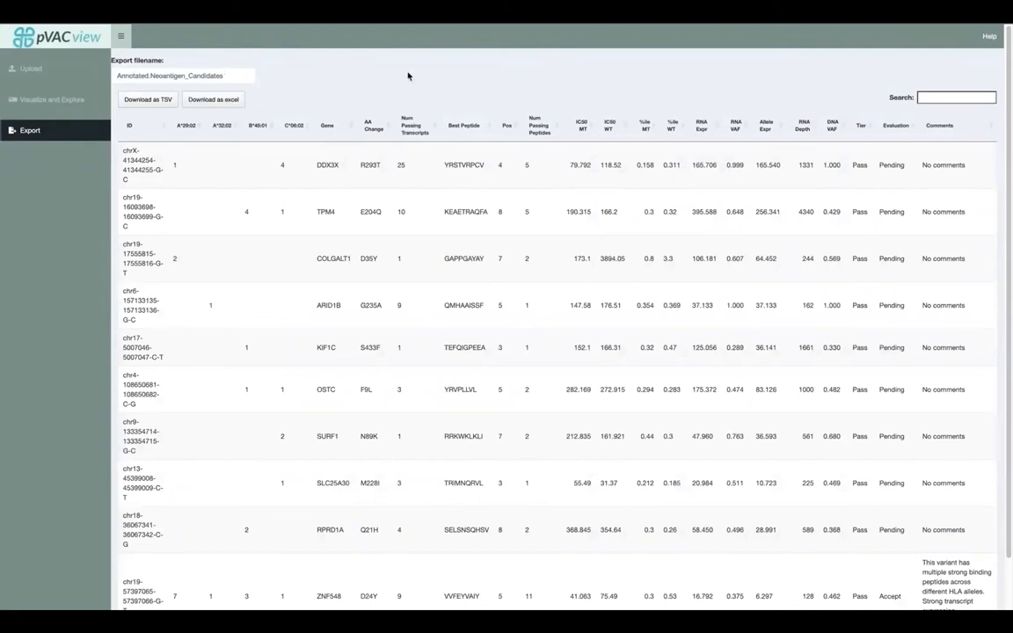
scroll(408, 76, "down", 1)
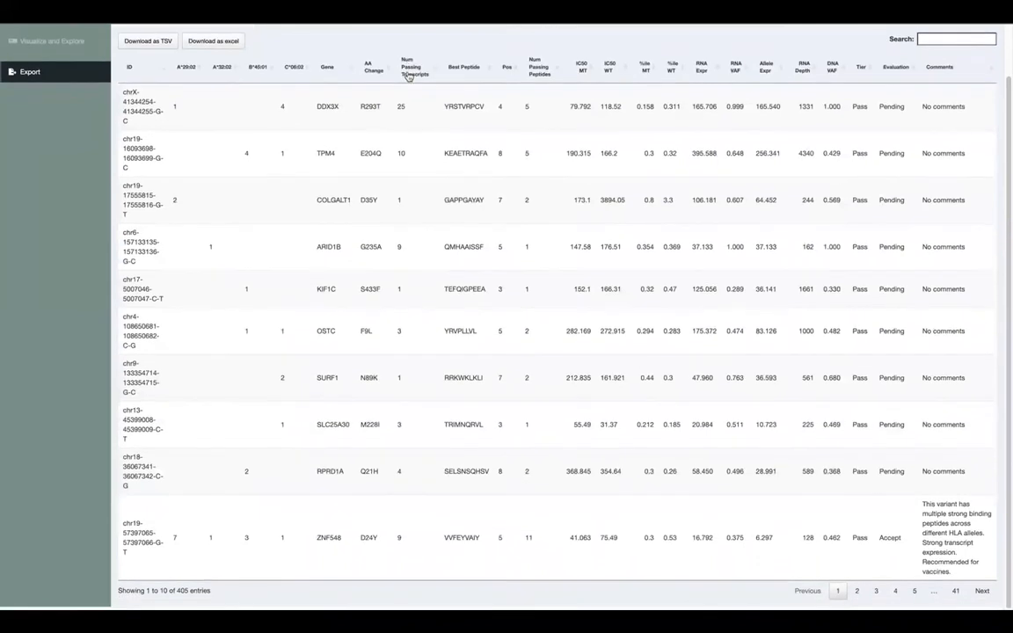
left_click(554, 511)
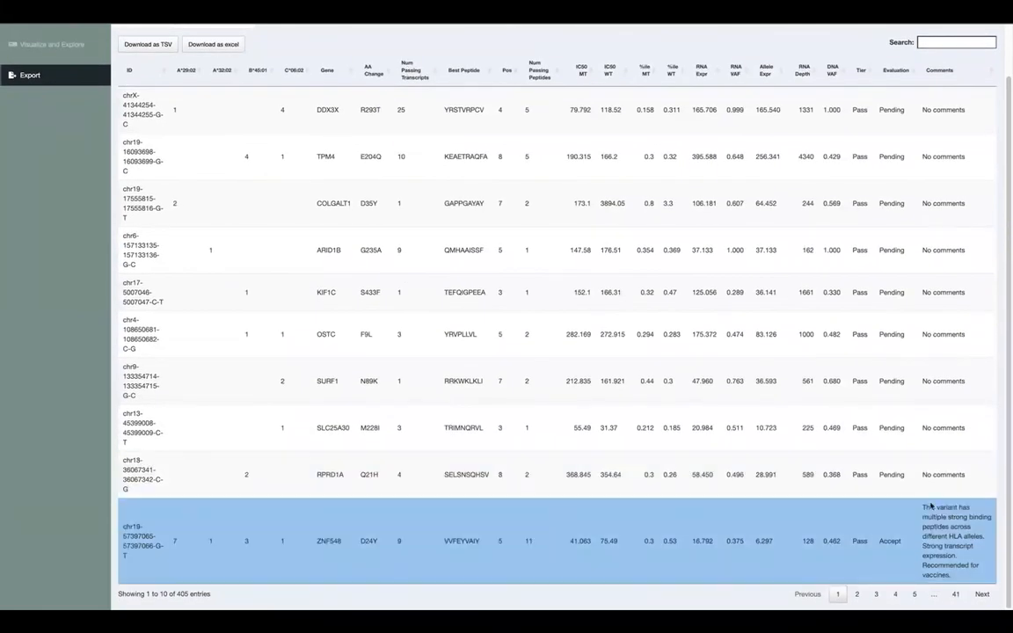
scroll(352, 380, "up", 2)
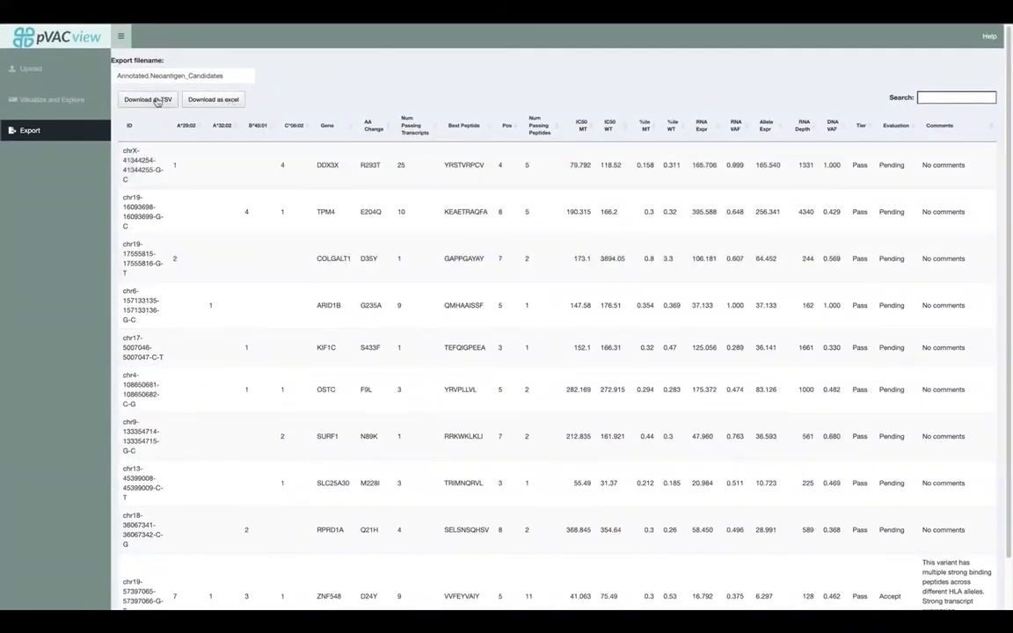
left_click(167, 103)
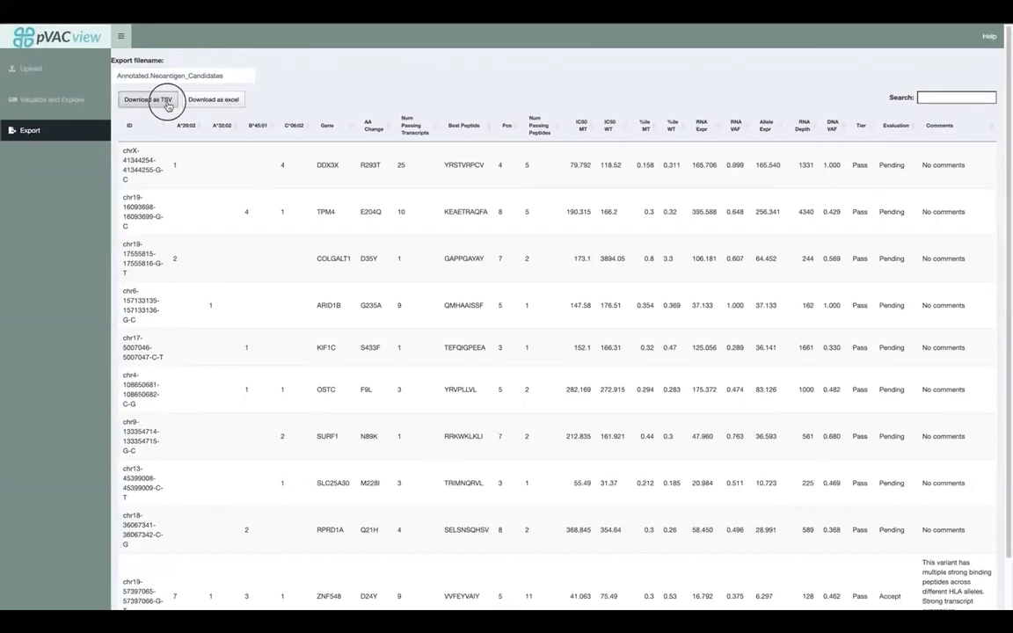